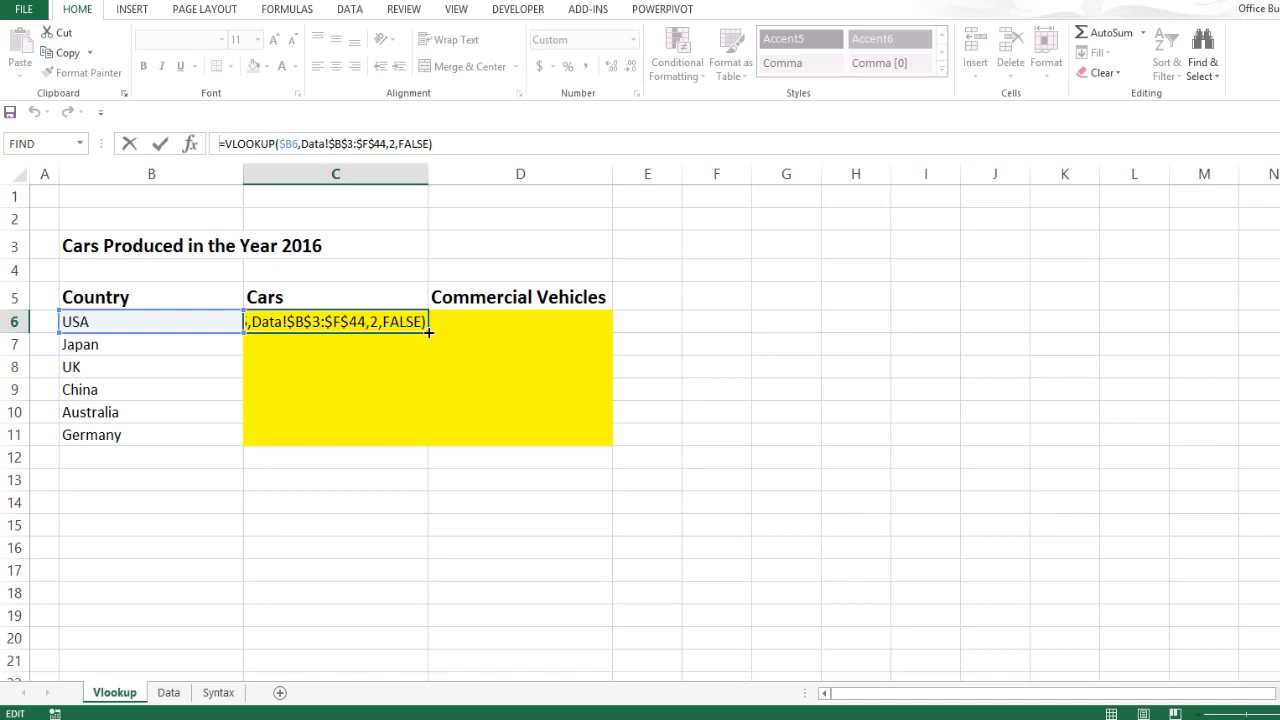
Step: Commit the USA Cars VLOOKUP and check the six country names against the Data sheet
{"action": "key", "text": "ctrl+Return"}
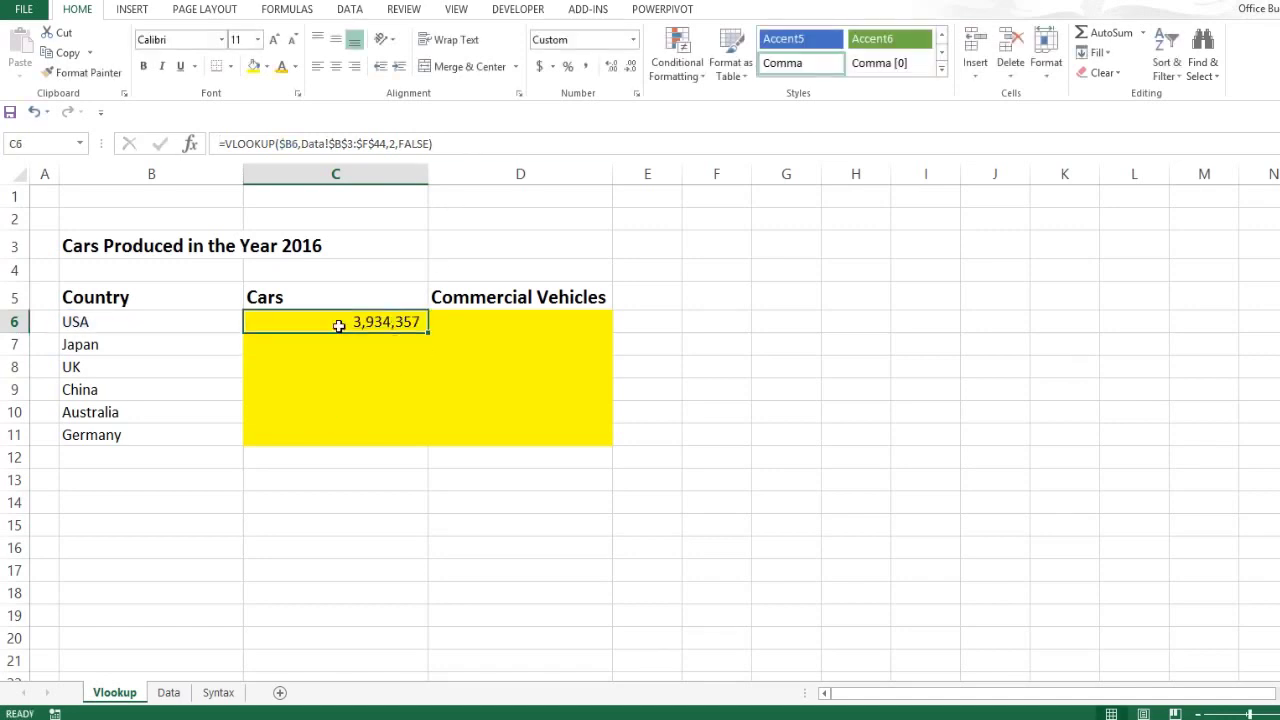
{"action": "left_click_drag", "start_coordinate": [205, 322], "coordinate": [200, 443]}
{"action": "left_click", "coordinate": [168, 692]}
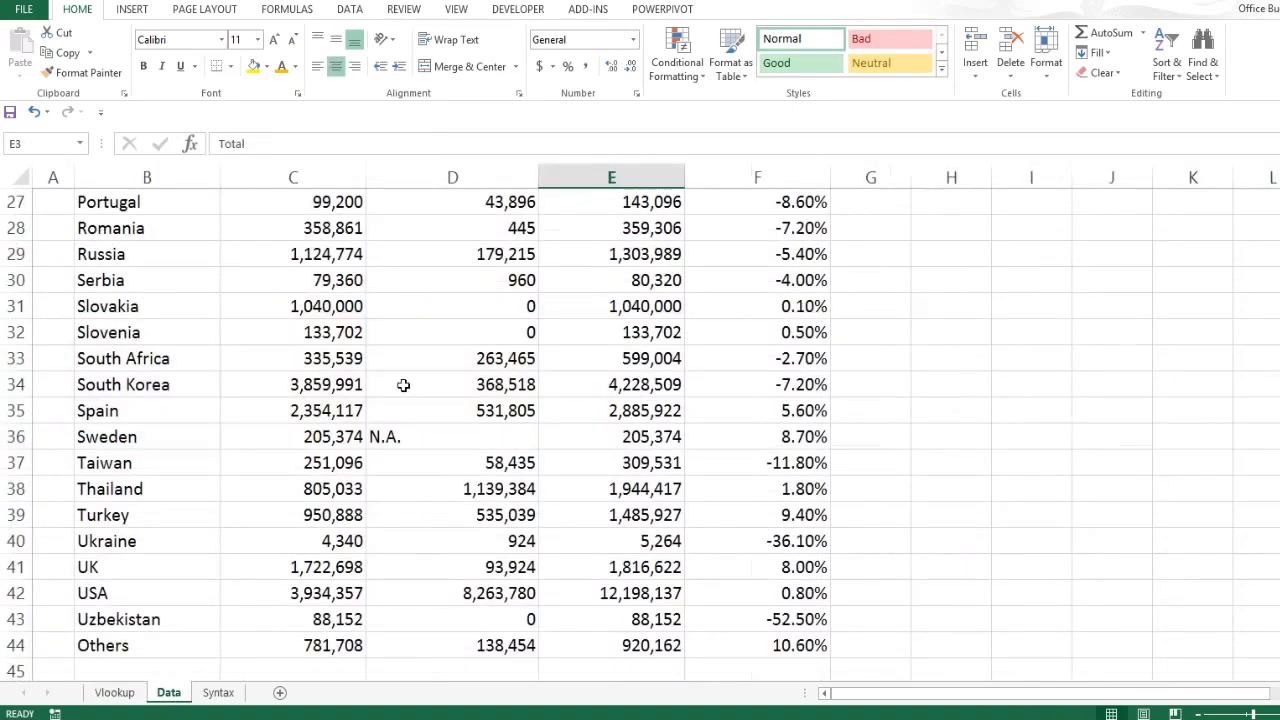
{"action": "scroll", "coordinate": [403, 380], "scroll_direction": "up", "scroll_amount": 9}
{"action": "left_click", "coordinate": [114, 692]}
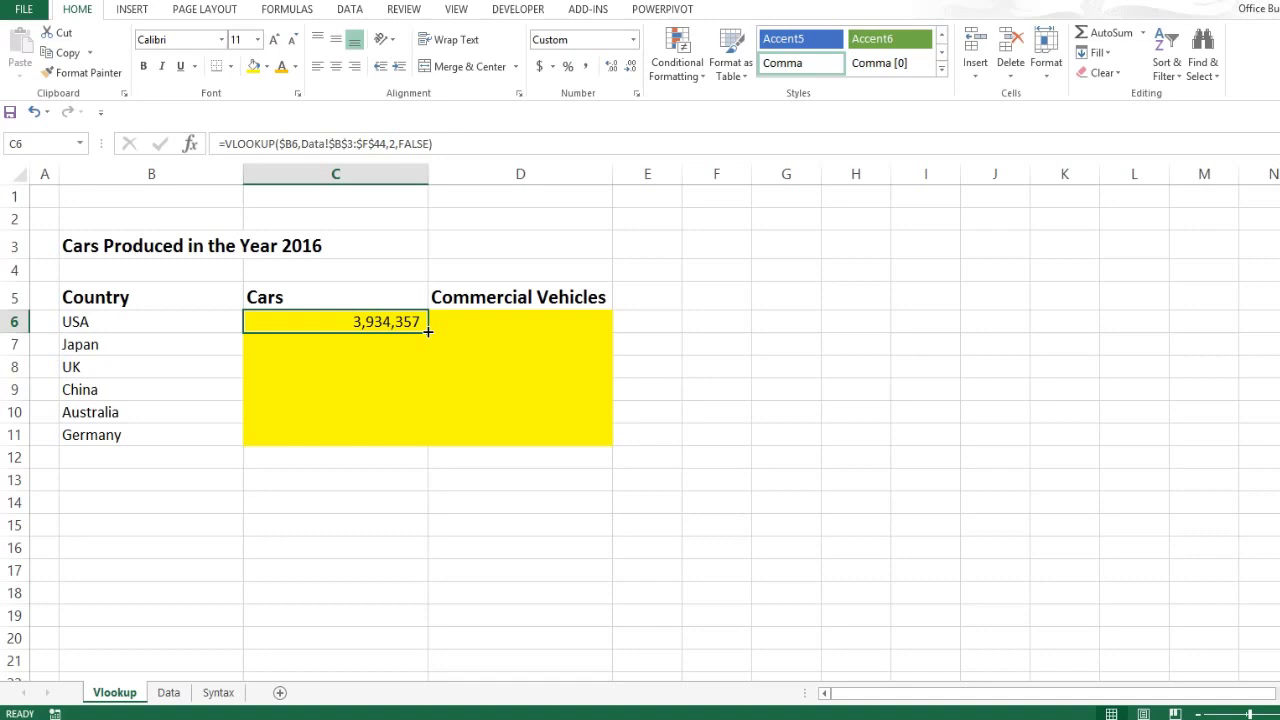
Step: Copy the USA formula across to Commercial Vehicles and down through Germany's row 11
{"action": "left_click_drag", "start_coordinate": [427, 332], "coordinate": [575, 370]}
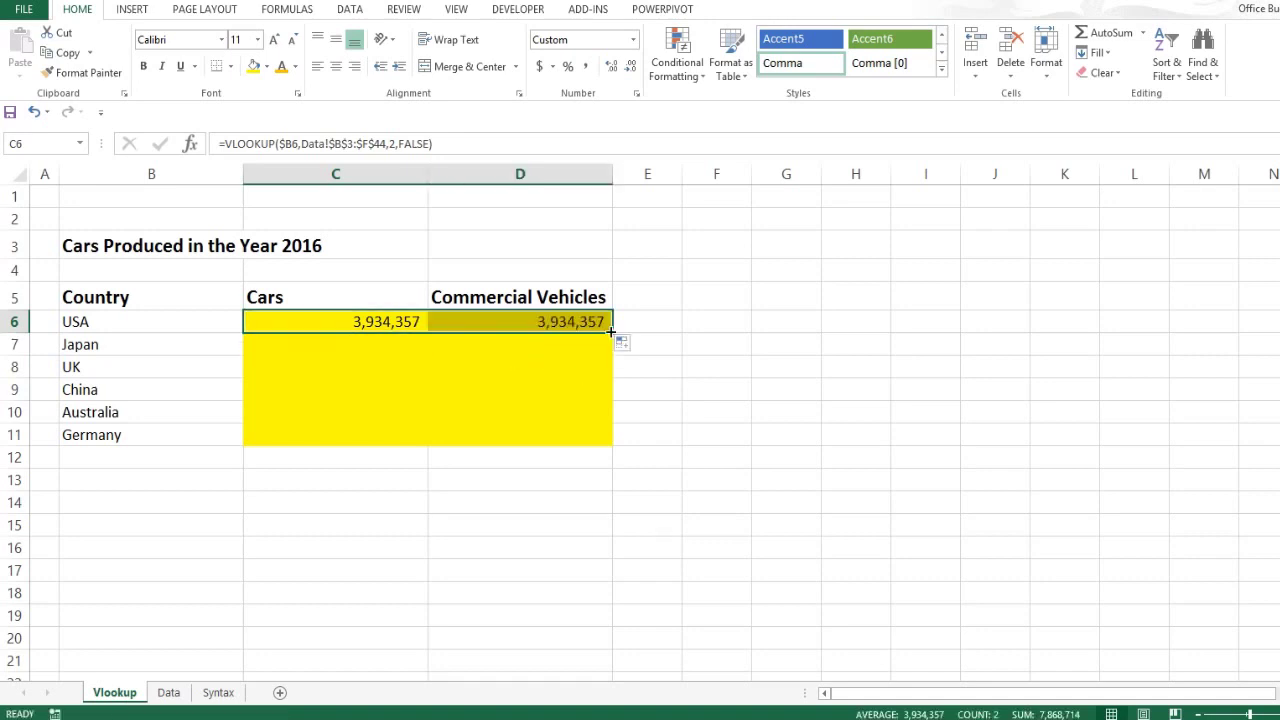
{"action": "left_click_drag", "start_coordinate": [612, 332], "coordinate": [607, 445]}
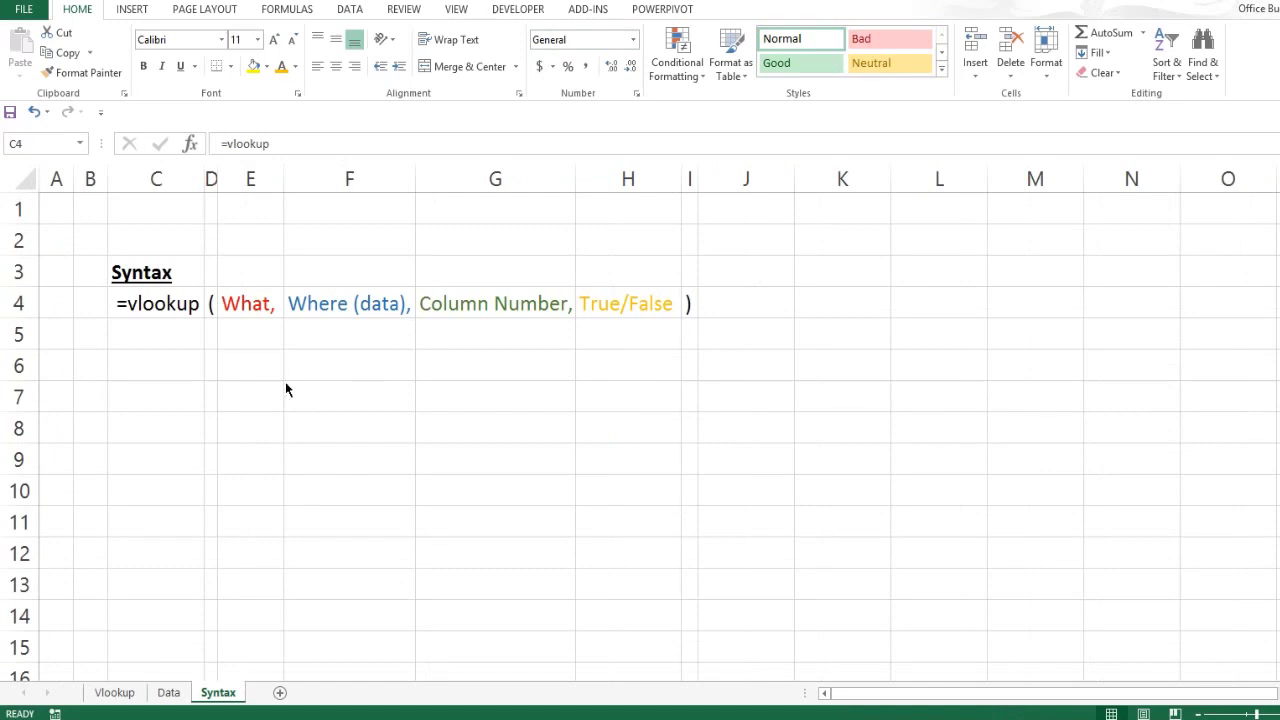
Step: Point out =vlookup, the bracket, What, Where (data), Column Number and True/False, then return to Vlookup
{"action": "left_click", "coordinate": [186, 312]}
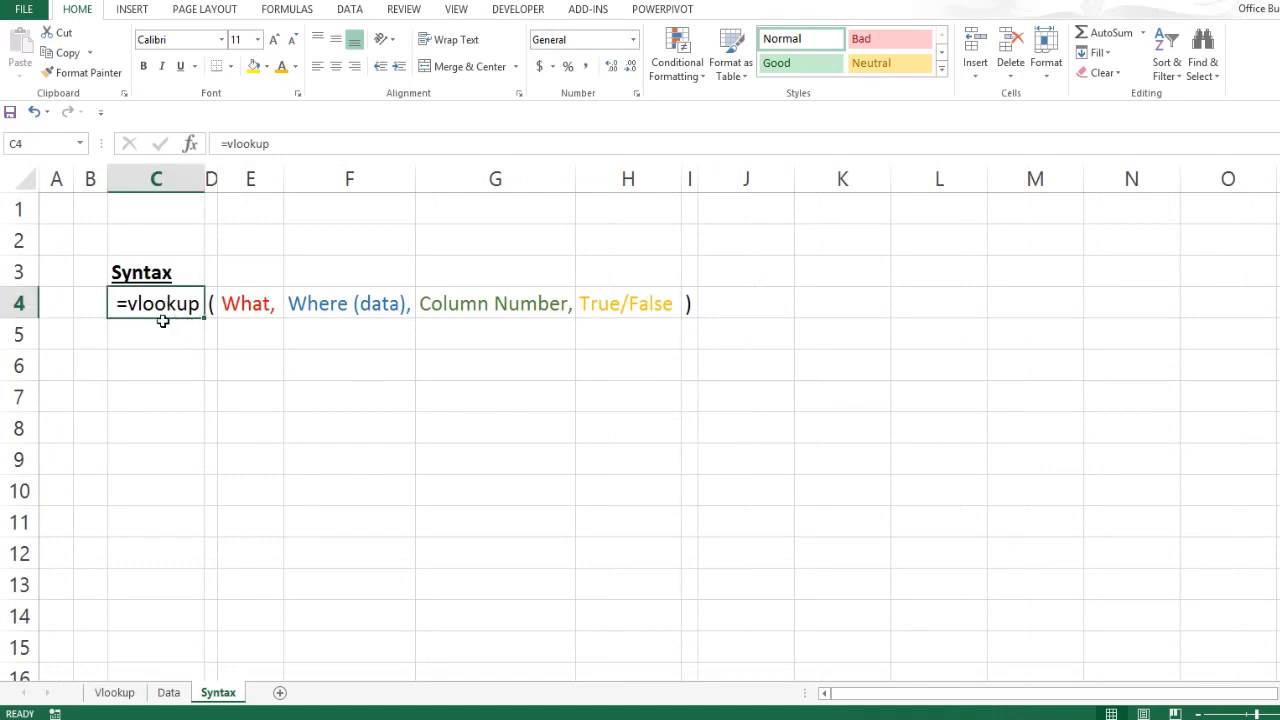
{"action": "left_click", "coordinate": [211, 313]}
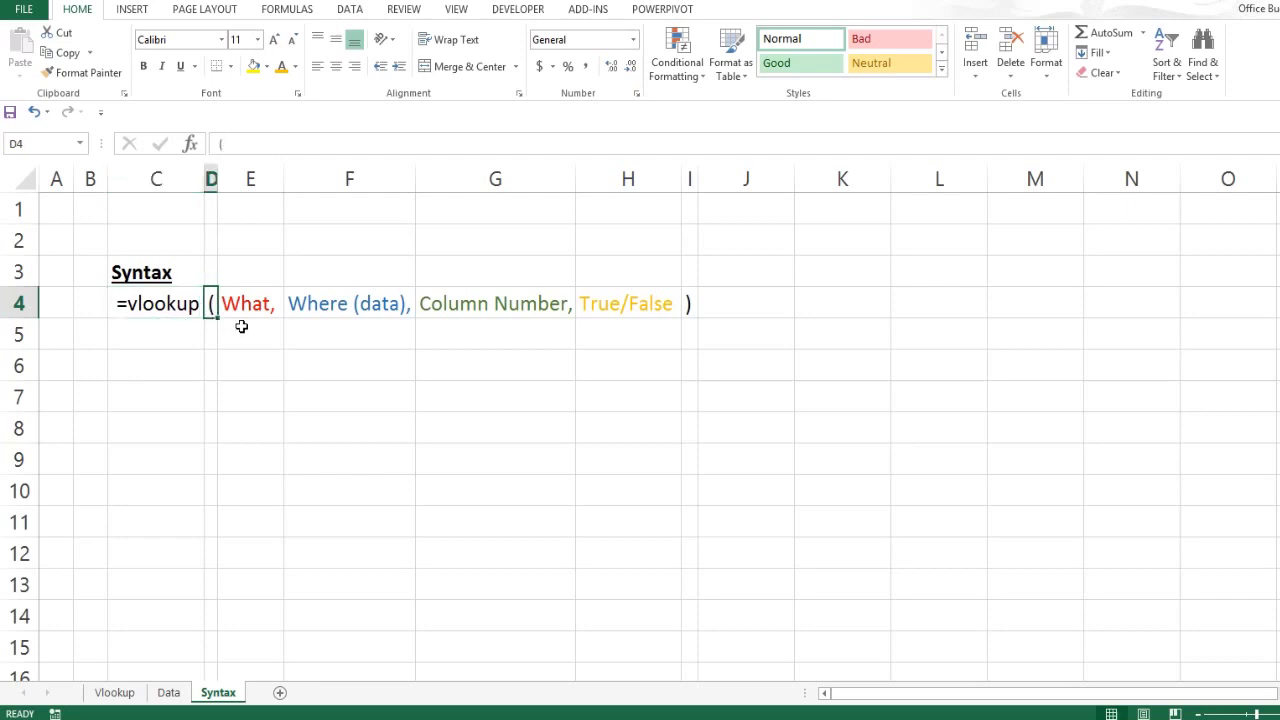
{"action": "left_click", "coordinate": [250, 305]}
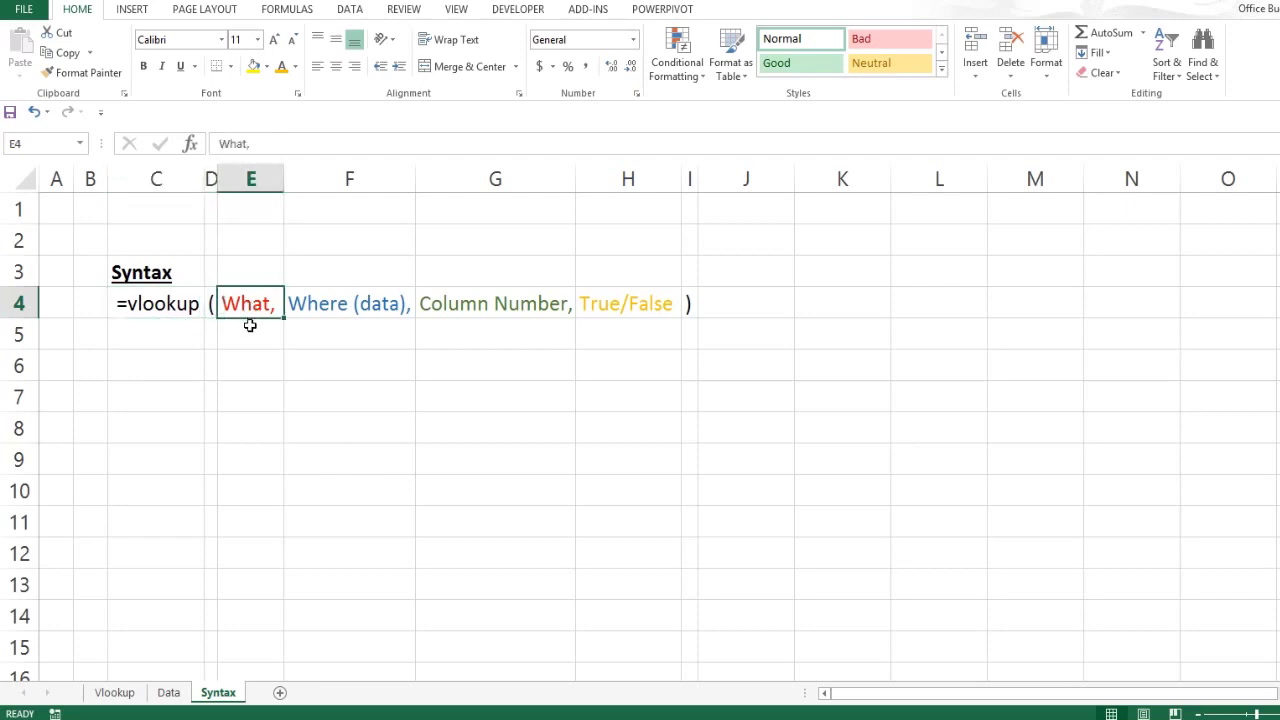
{"action": "left_click", "coordinate": [315, 302]}
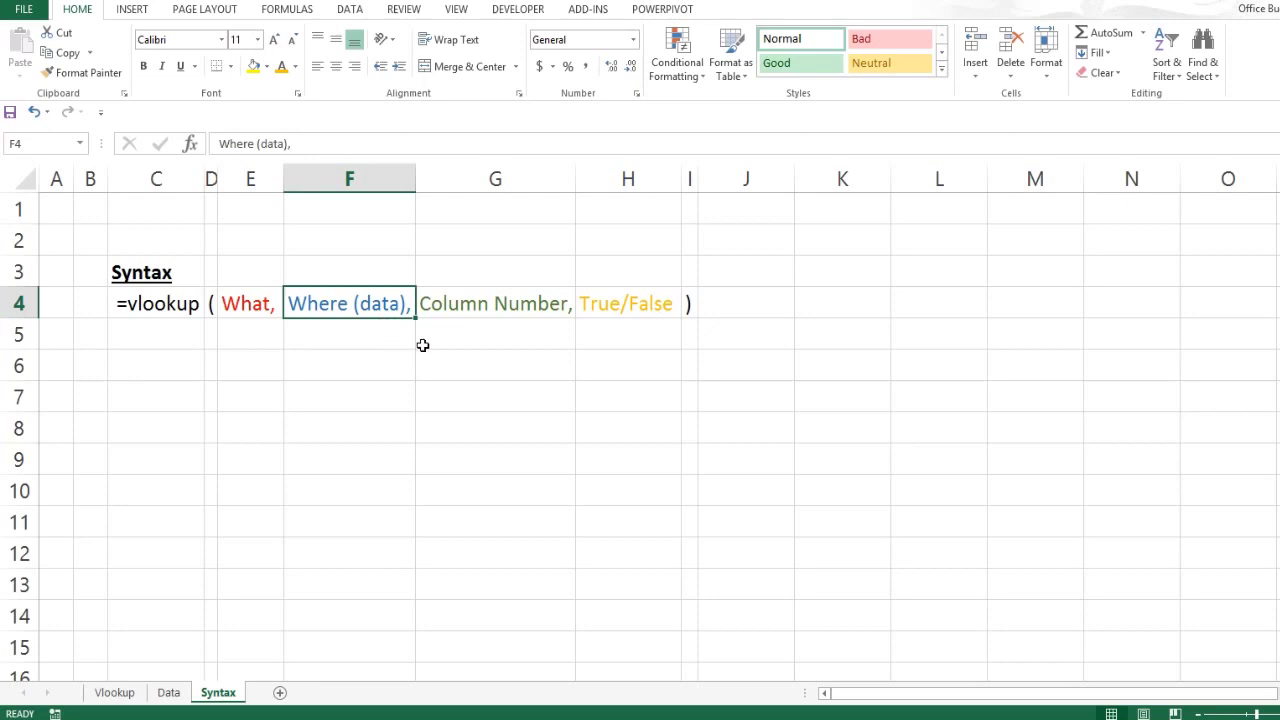
{"action": "left_click", "coordinate": [477, 308]}
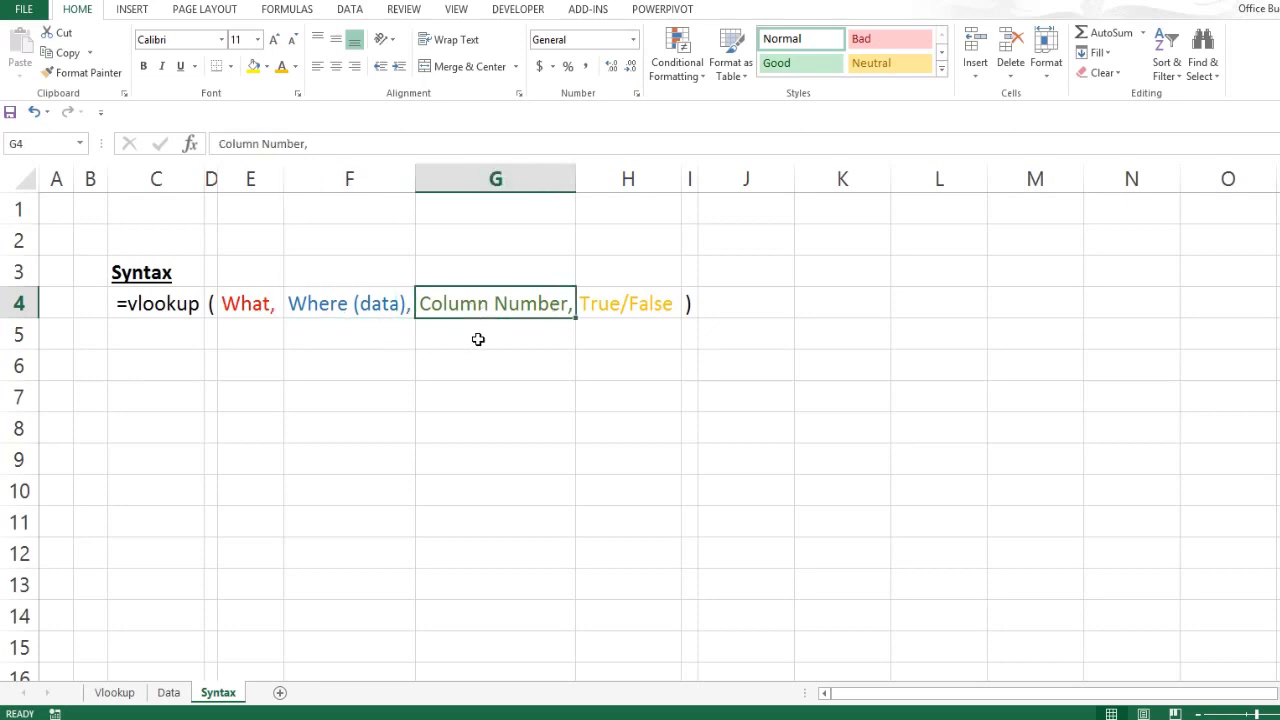
{"action": "left_click", "coordinate": [624, 310]}
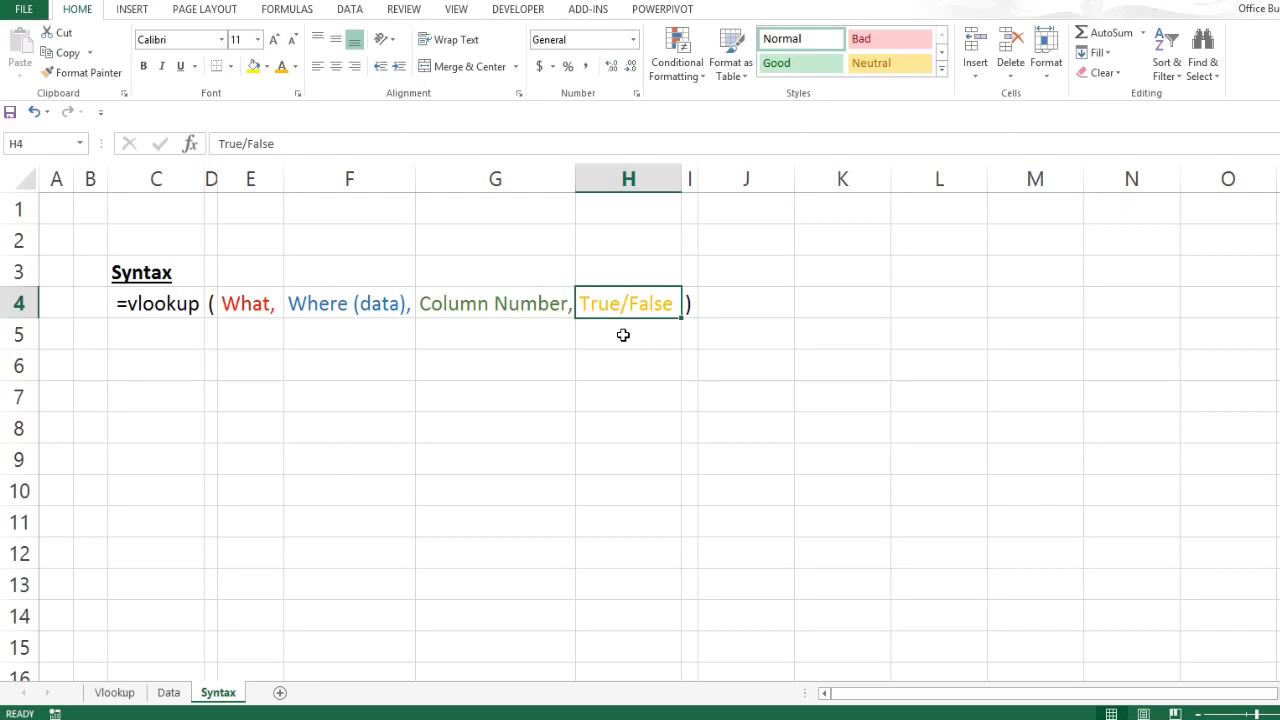
{"action": "key", "text": "ctrl+Page_Up"}
{"action": "key", "text": "ctrl+Page_Up"}
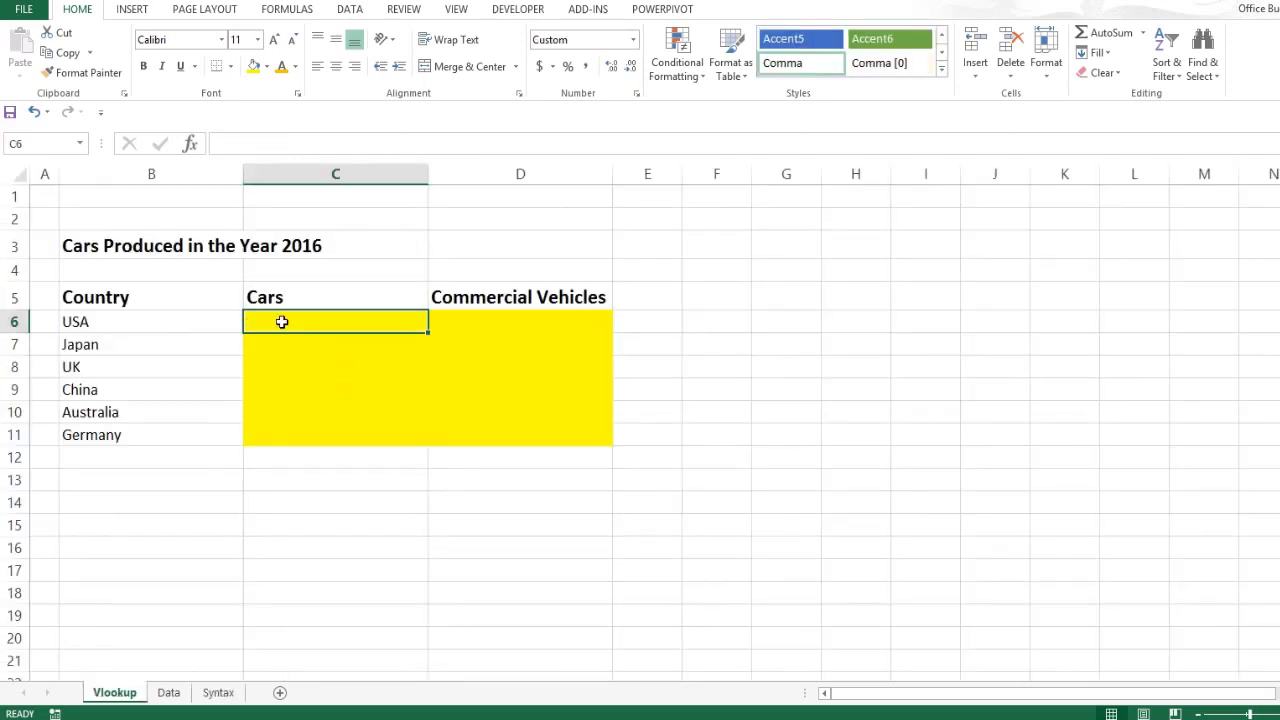
{"action": "left_click_drag", "start_coordinate": [120, 325], "coordinate": [120, 458]}
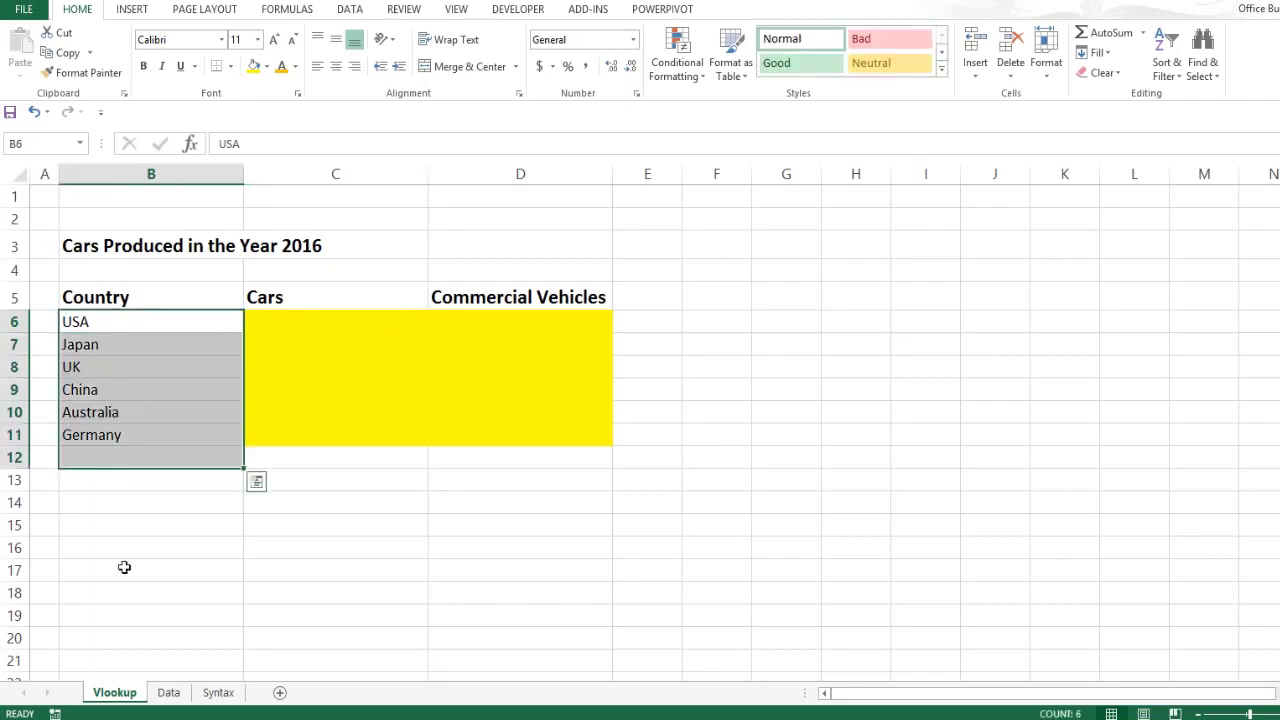
{"action": "left_click", "coordinate": [168, 693]}
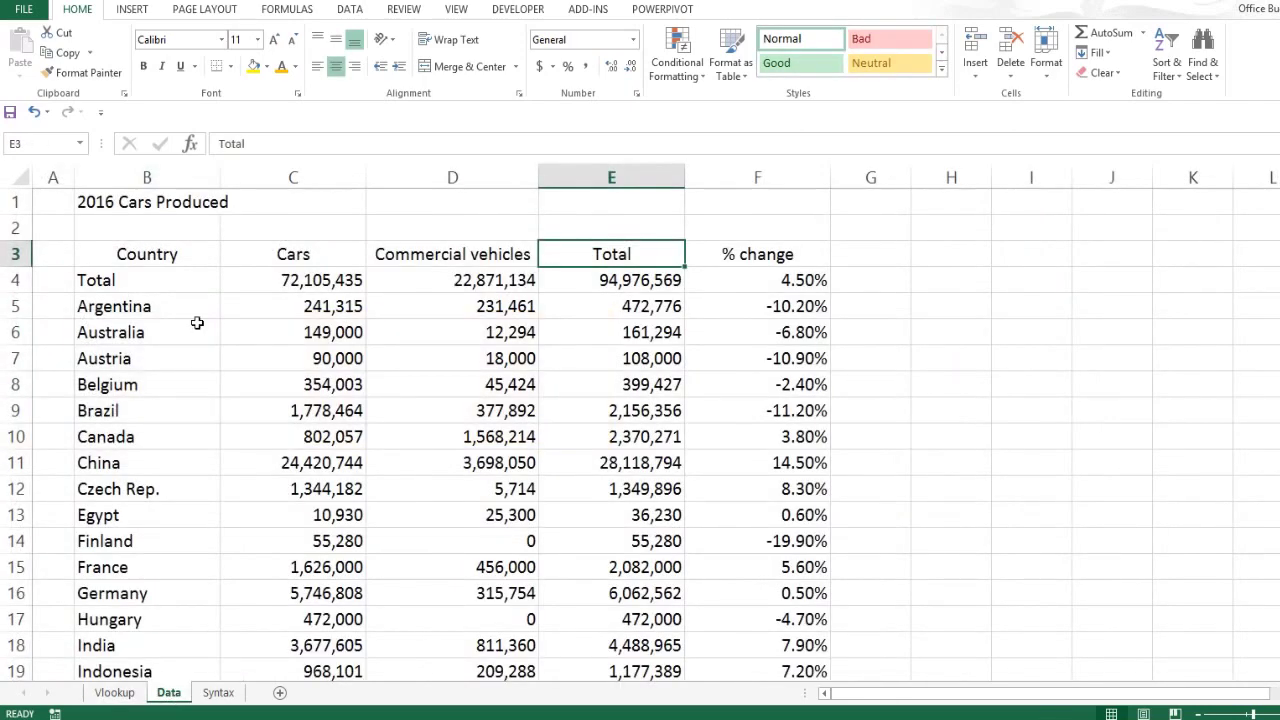
{"action": "left_click_drag", "start_coordinate": [150, 254], "coordinate": [734, 599]}
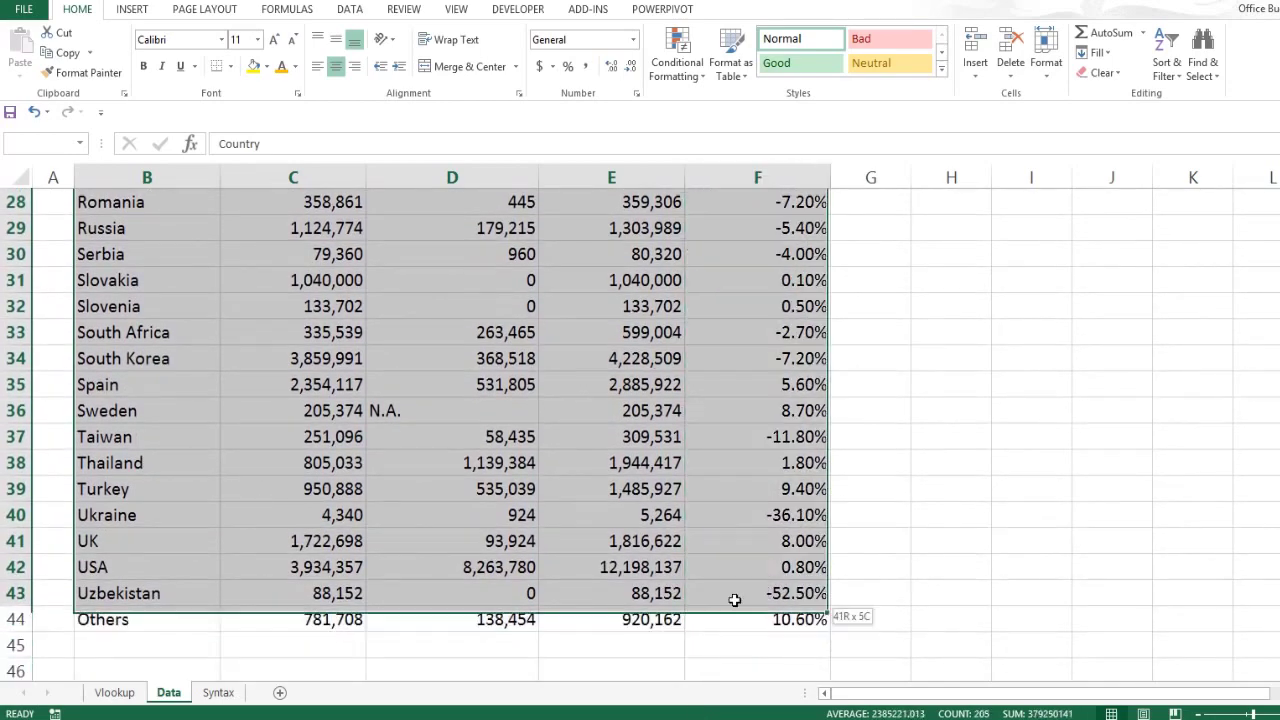
{"action": "left_click", "coordinate": [151, 612]}
{"action": "scroll", "coordinate": [225, 475], "scroll_direction": "up", "scroll_amount": 7}
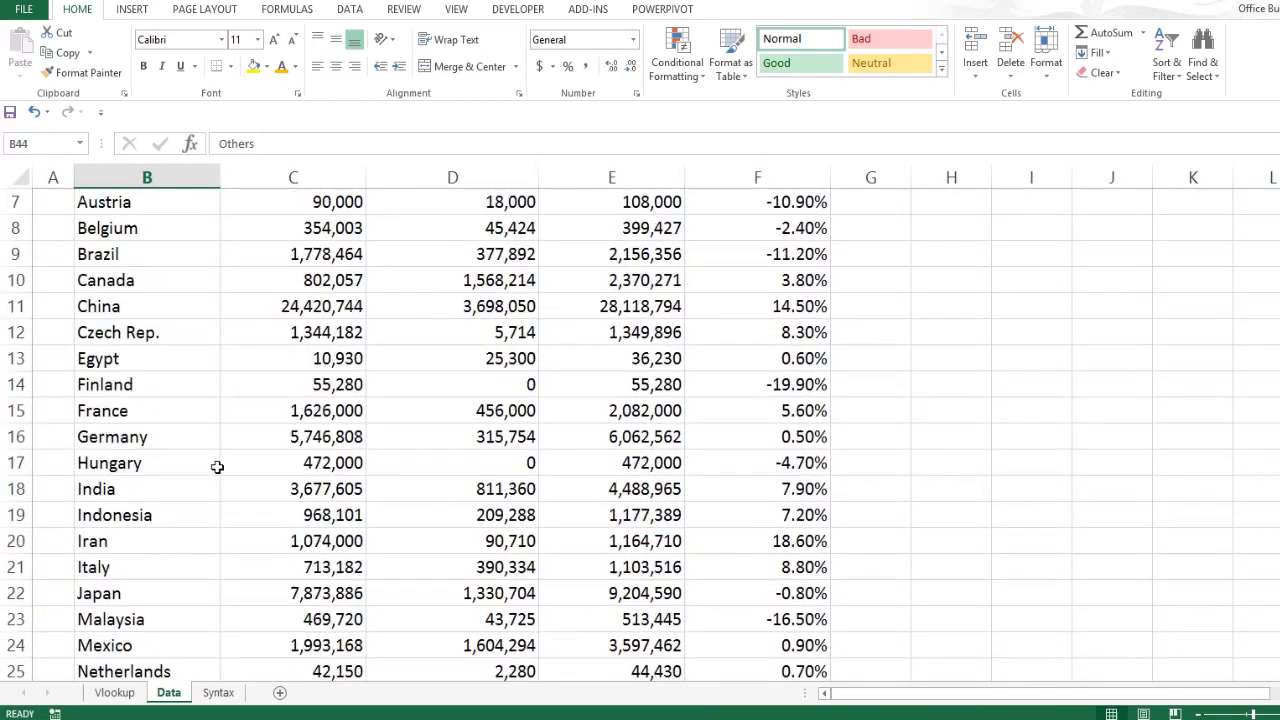
{"action": "scroll", "coordinate": [217, 467], "scroll_direction": "up", "scroll_amount": 2}
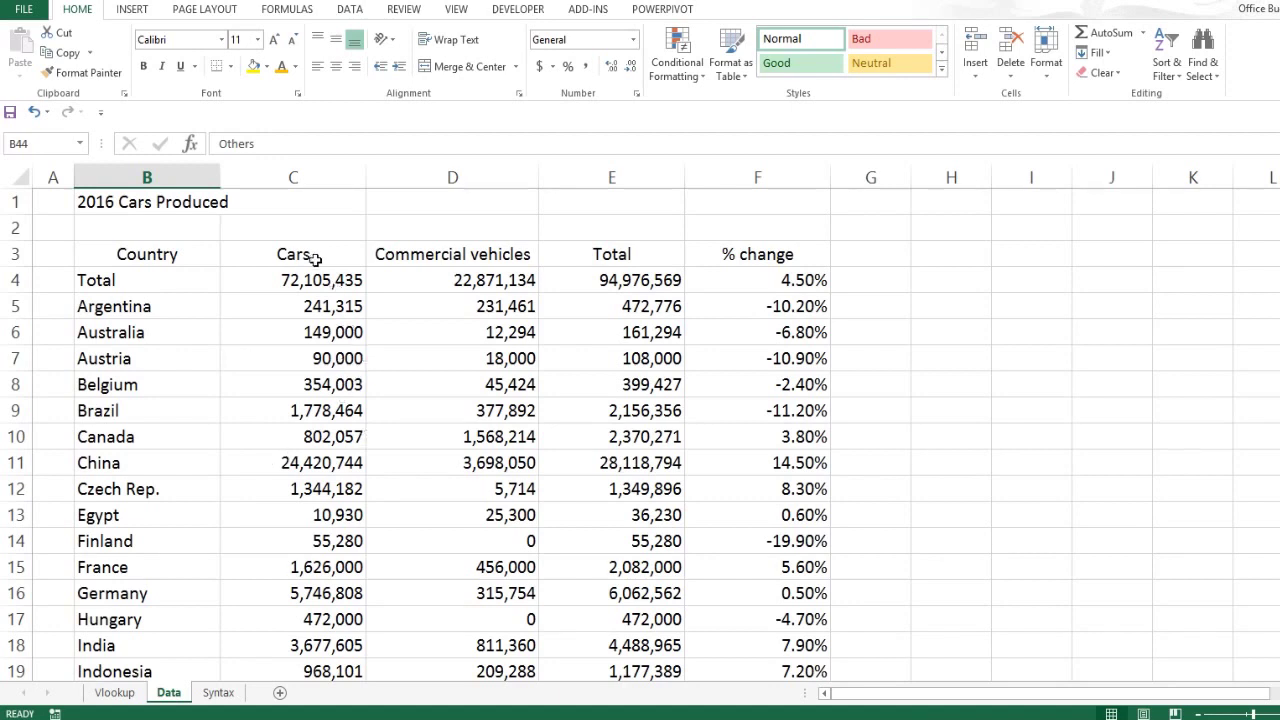
{"action": "left_click_drag", "start_coordinate": [312, 282], "coordinate": [325, 489]}
{"action": "left_click_drag", "start_coordinate": [471, 280], "coordinate": [468, 463]}
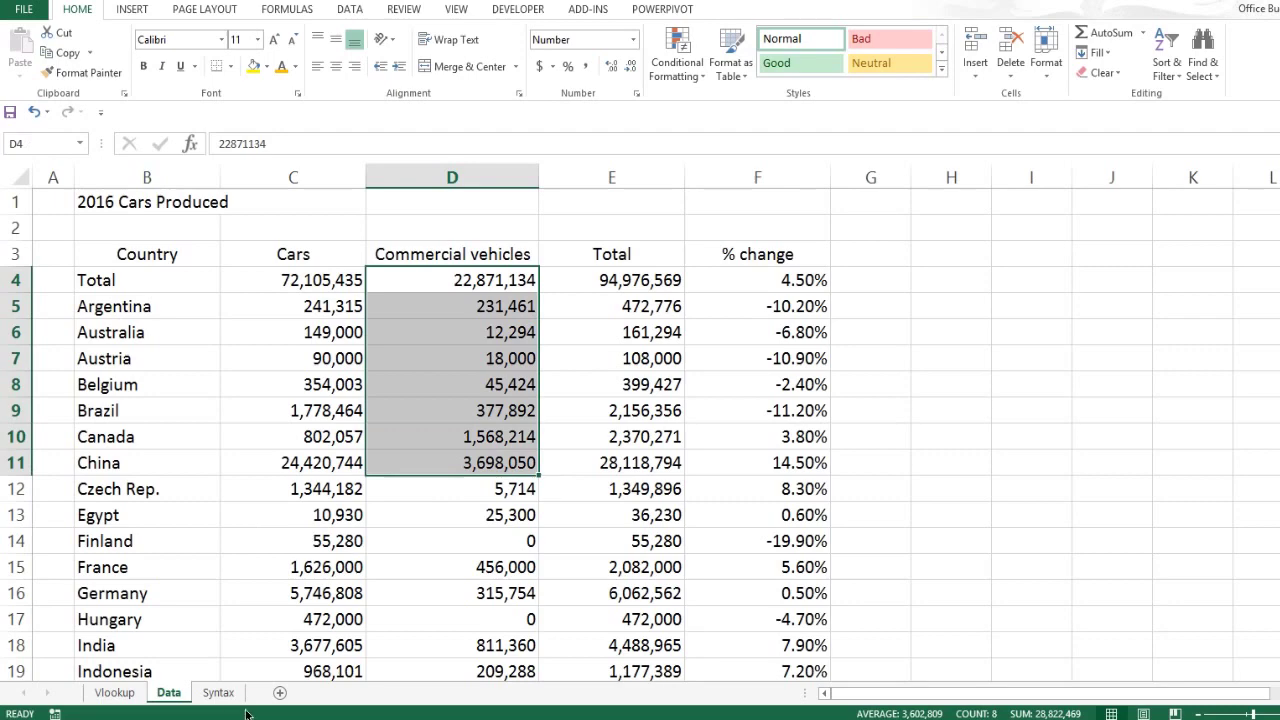
{"action": "left_click", "coordinate": [114, 692]}
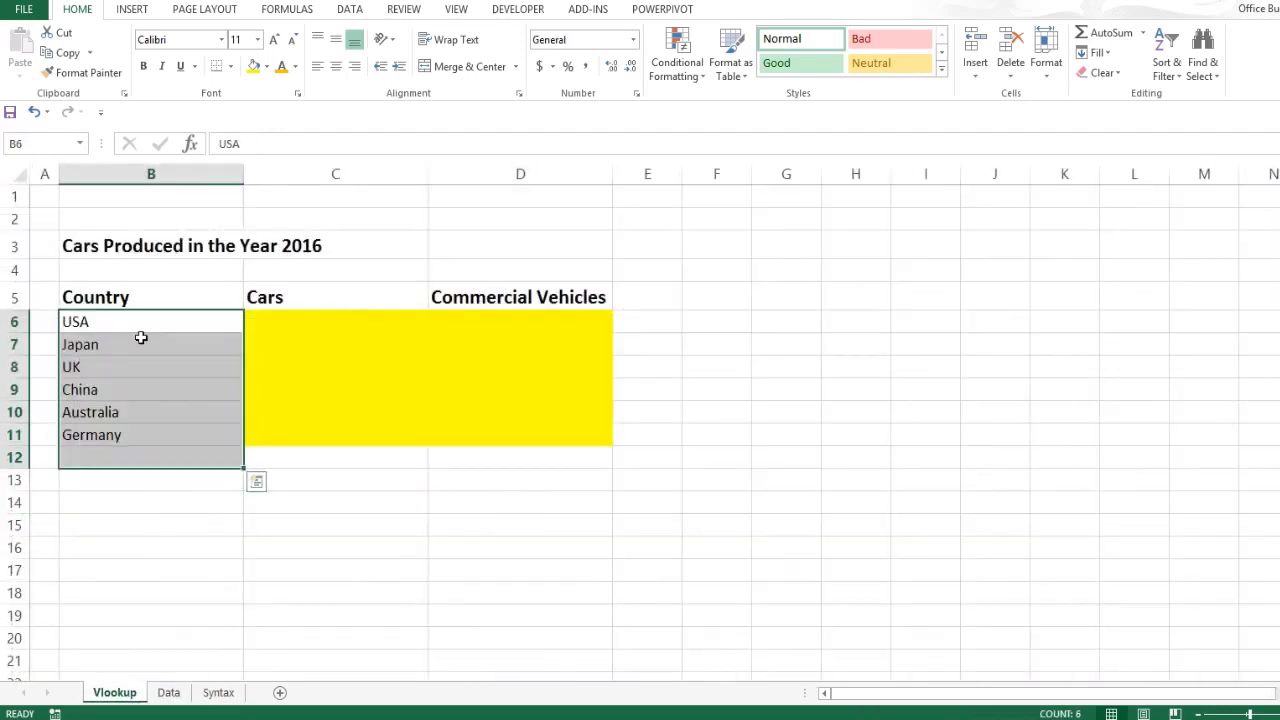
{"action": "left_click_drag", "start_coordinate": [141, 328], "coordinate": [137, 434]}
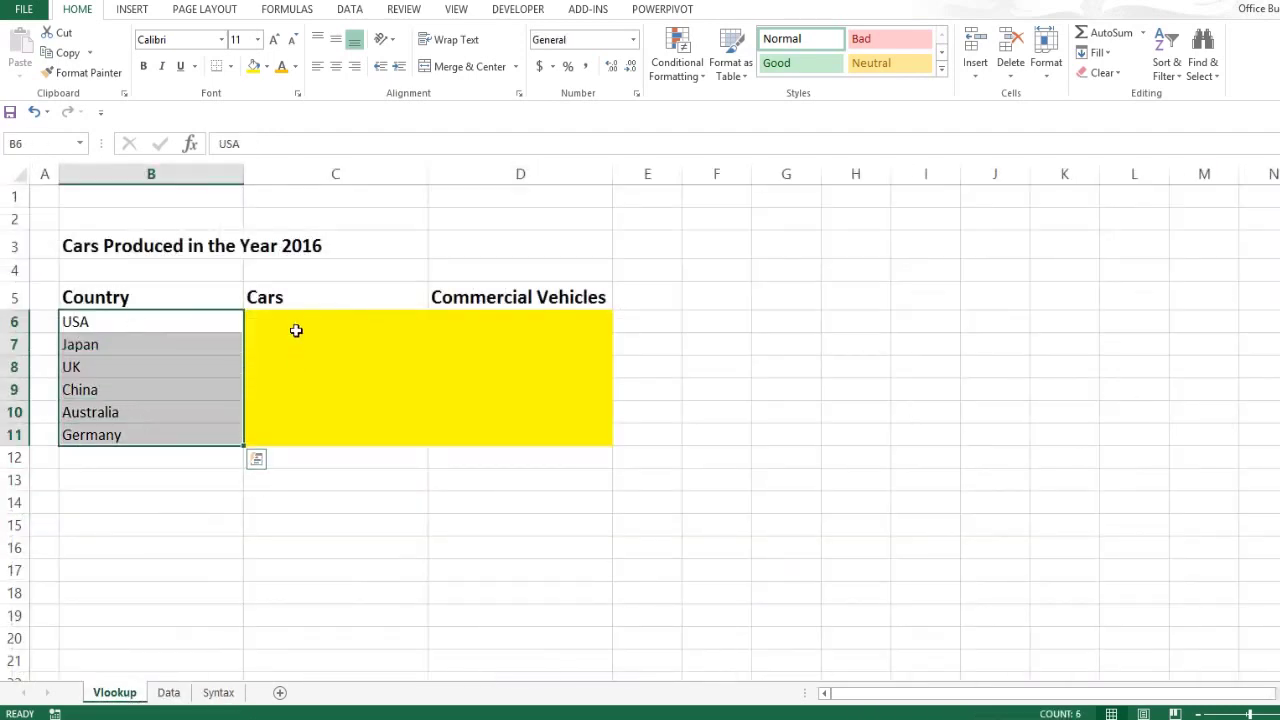
{"action": "left_click", "coordinate": [372, 328]}
Step: Start =vlookup( in the USA Cars cell C6 using B6 as the lookup value
{"action": "type", "text": "="}
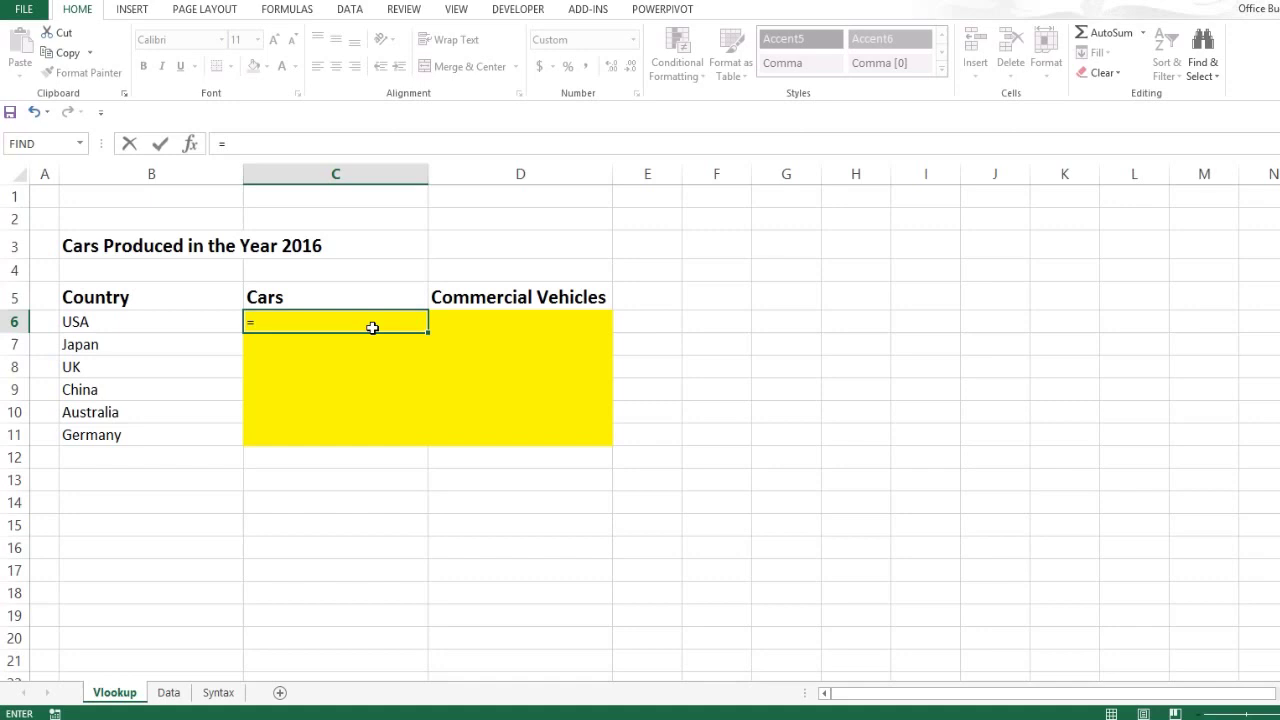
{"action": "type", "text": "vlo"}
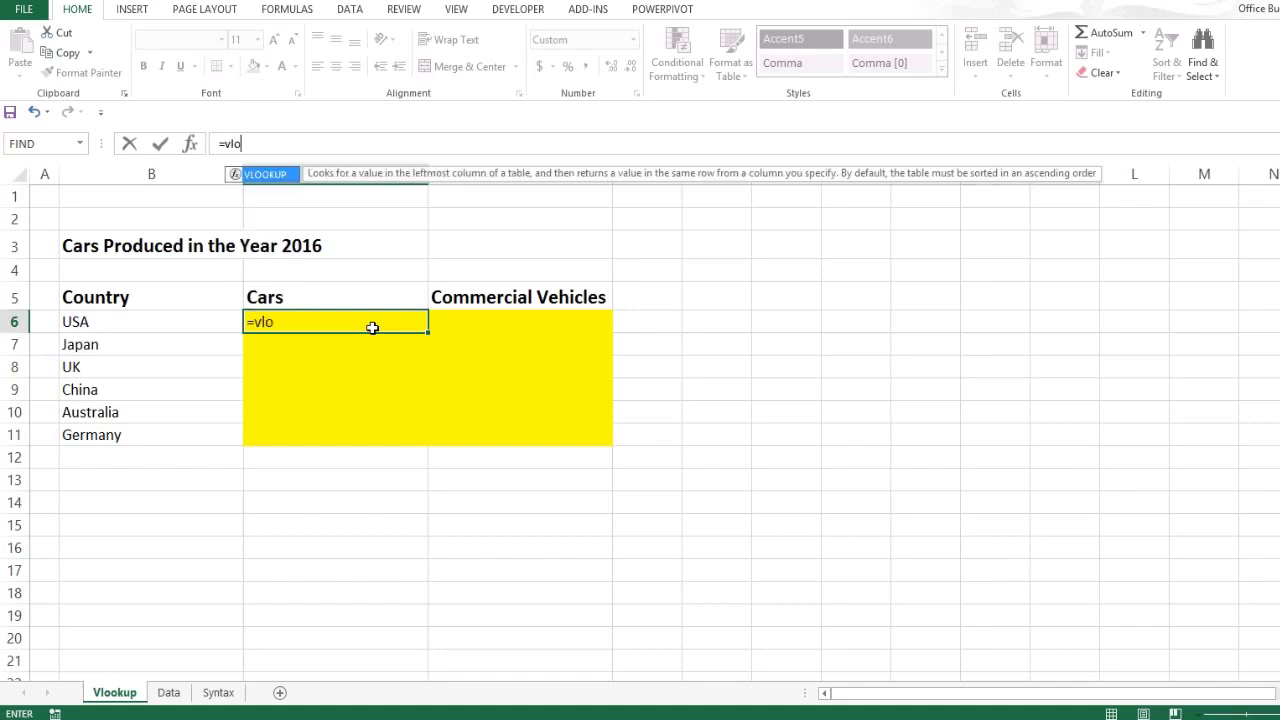
{"action": "type", "text": "okup("}
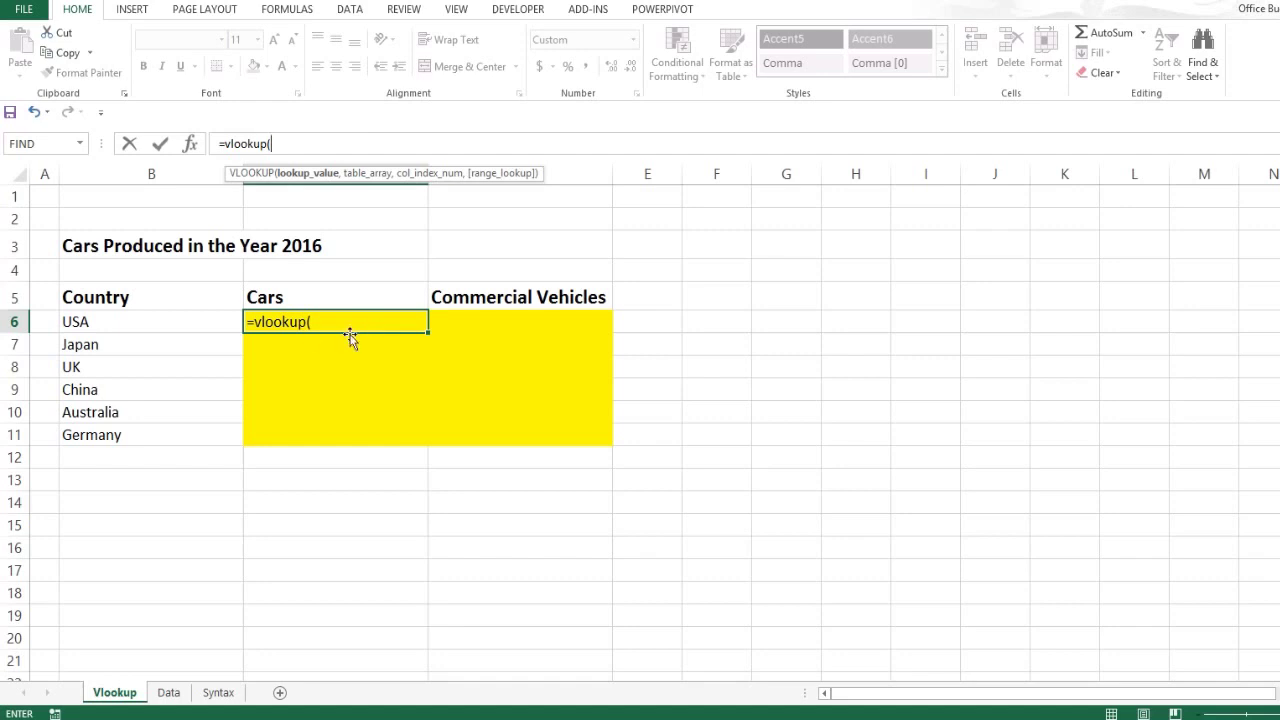
{"action": "left_click", "coordinate": [190, 321]}
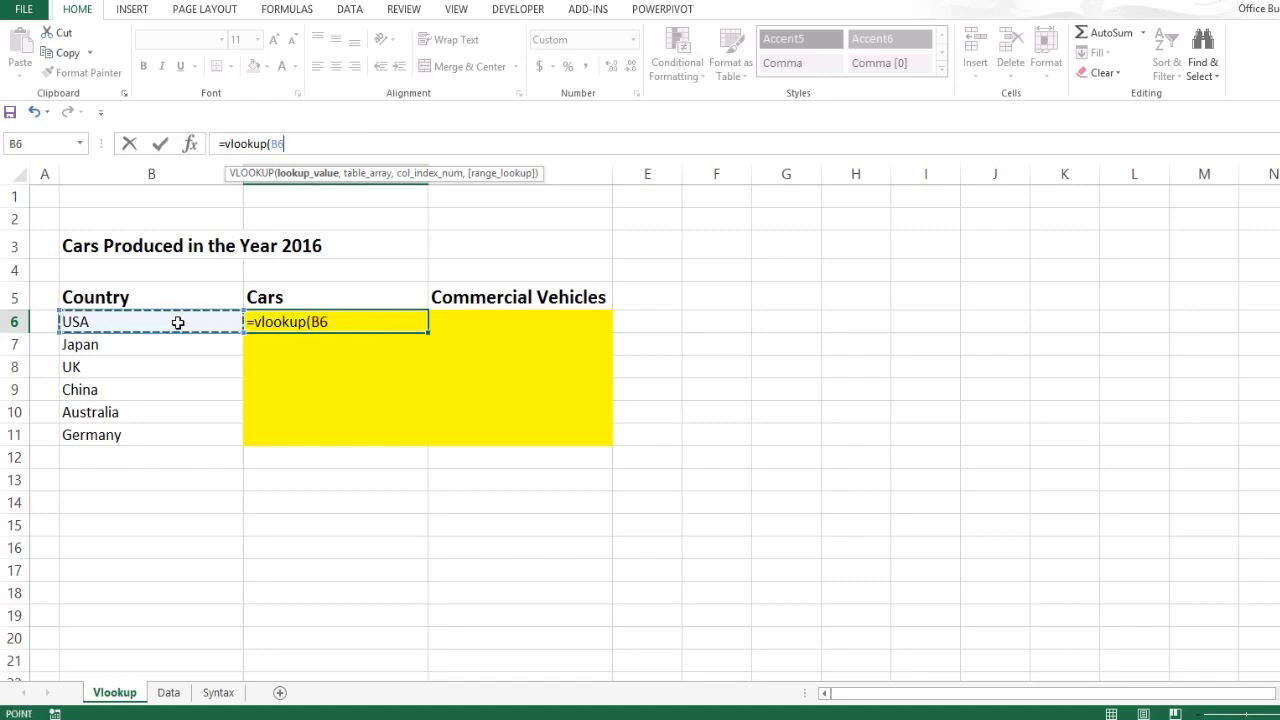
{"action": "type", "text": ","}
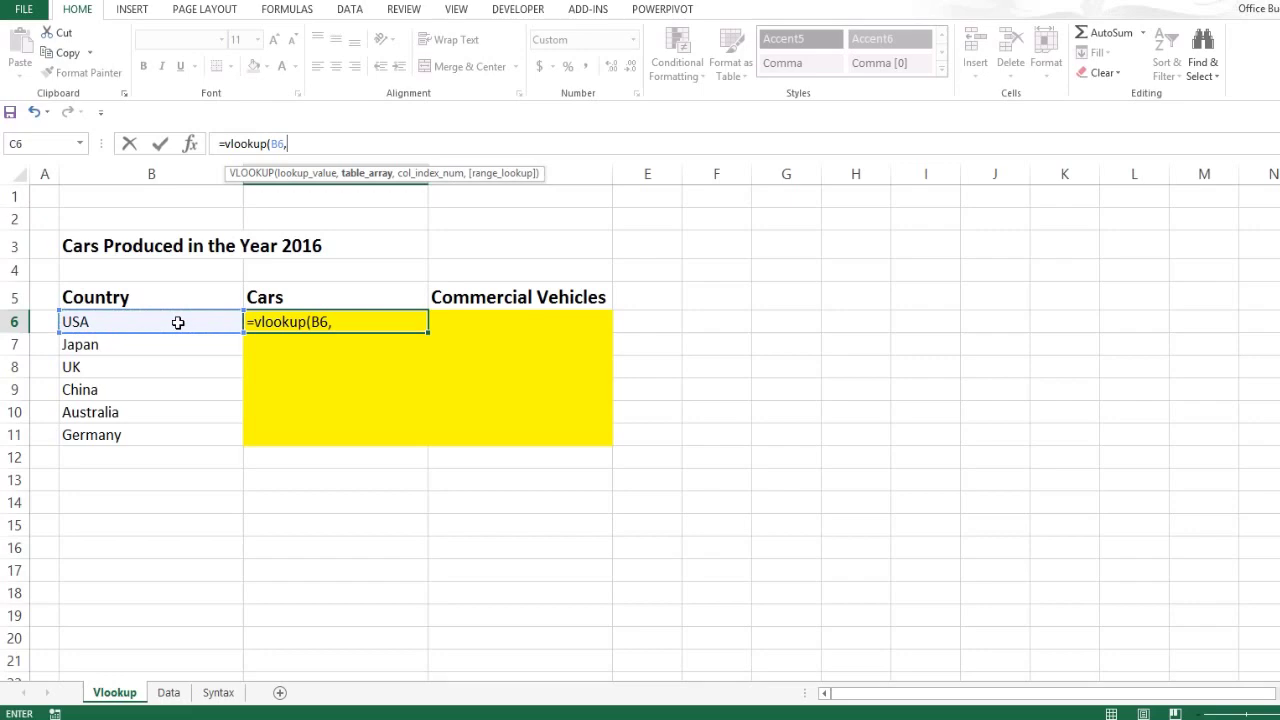
Step: Set the table range to Data!$B$3:$F$44, locked absolute with F4, followed by a comma
{"action": "left_click", "coordinate": [169, 700]}
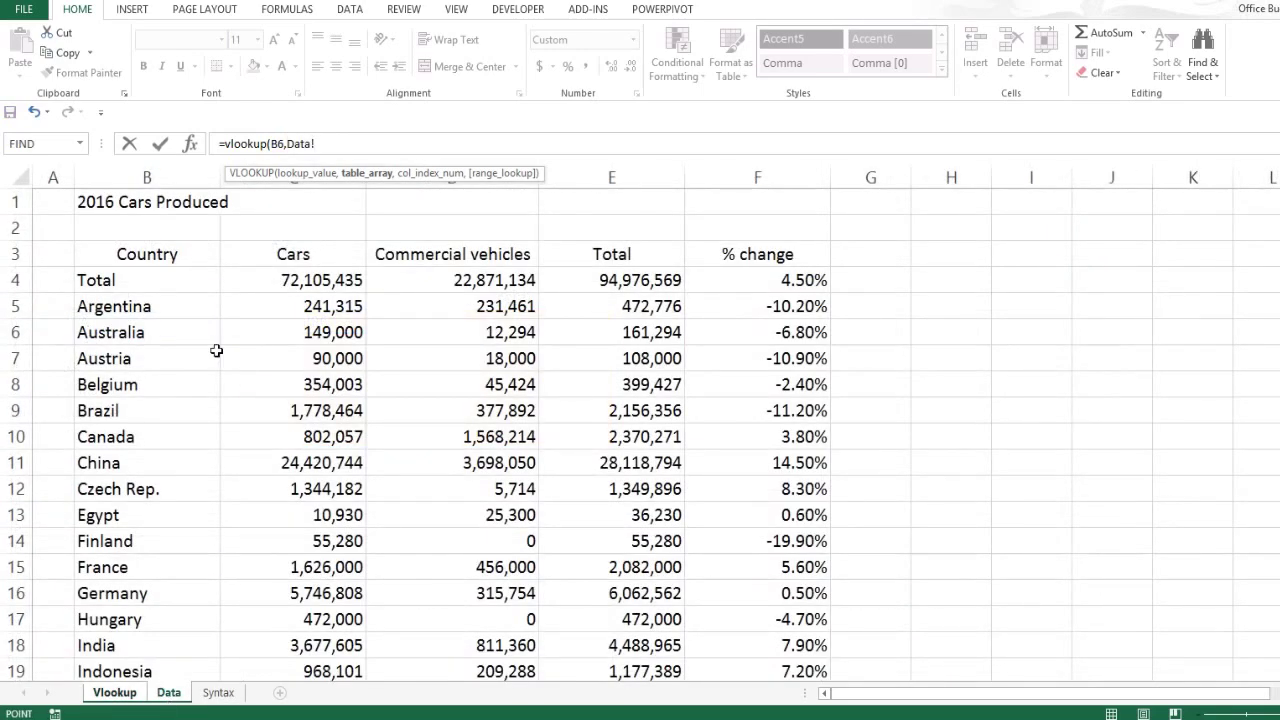
{"action": "left_click", "coordinate": [155, 262]}
{"action": "left_click_drag", "start_coordinate": [157, 269], "coordinate": [778, 451]}
{"action": "scroll", "coordinate": [780, 451], "scroll_direction": "down", "scroll_amount": 9}
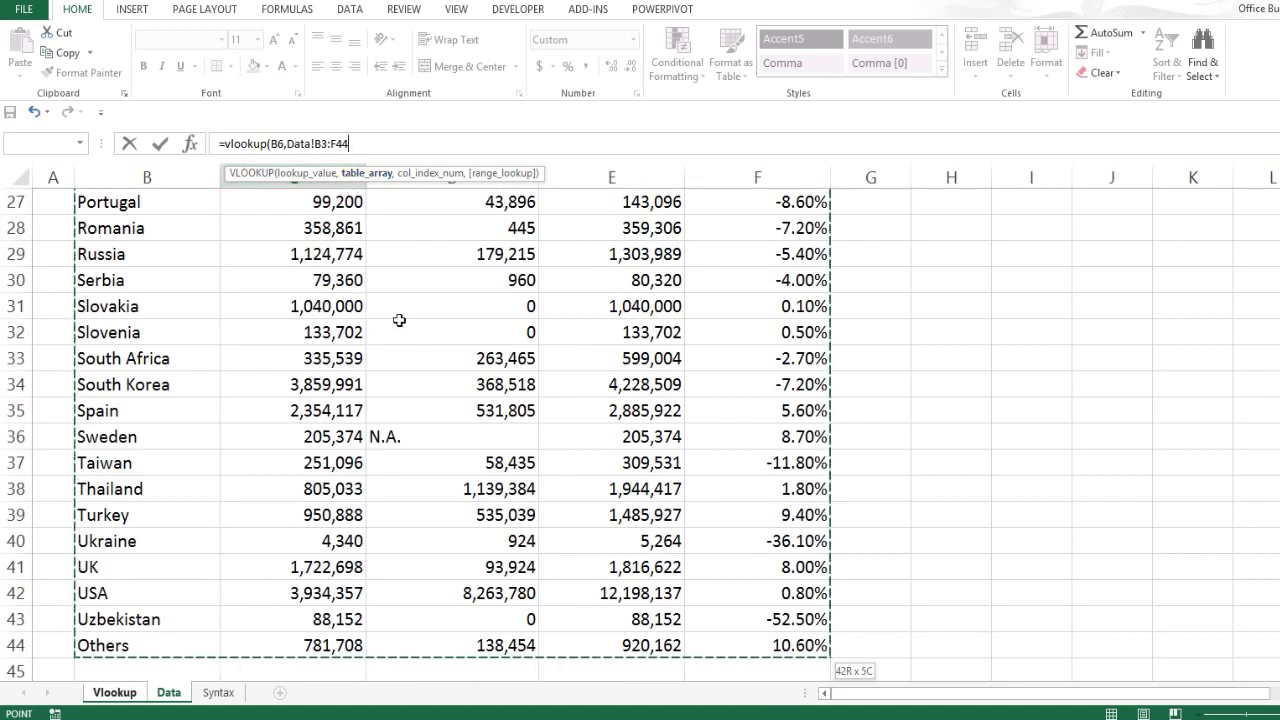
{"action": "key", "text": "F4"}
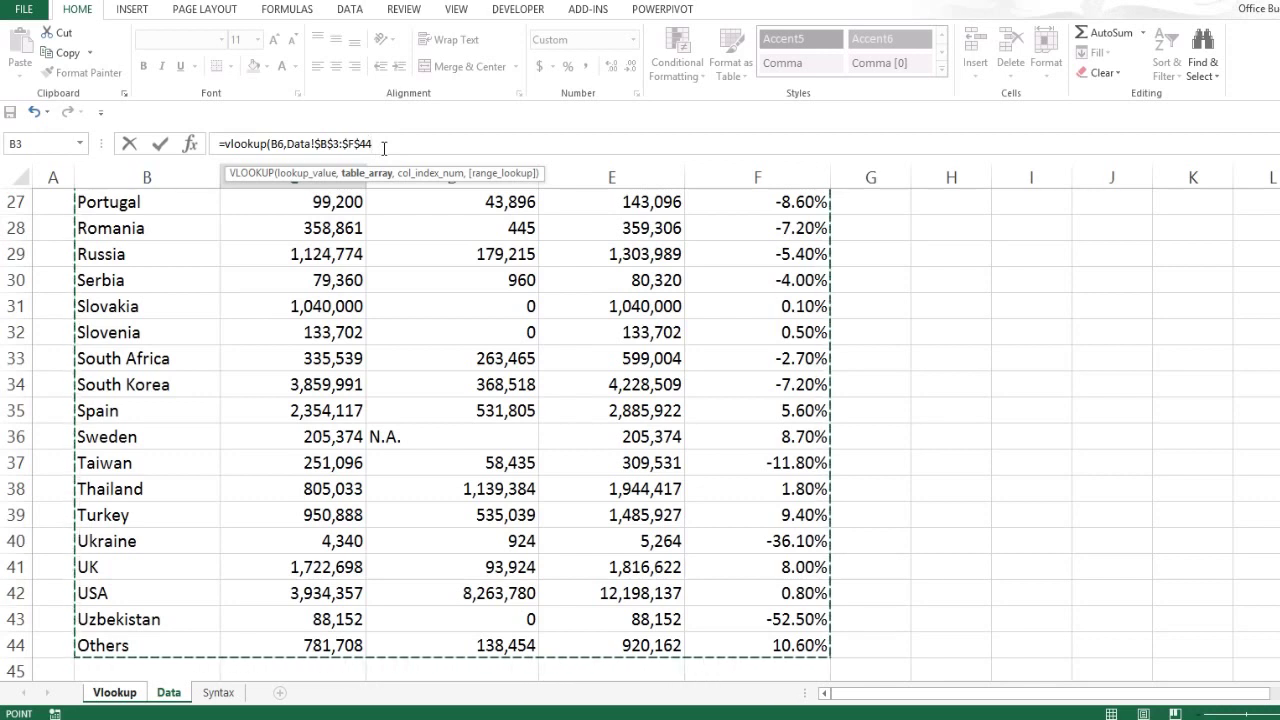
{"action": "type", "text": ","}
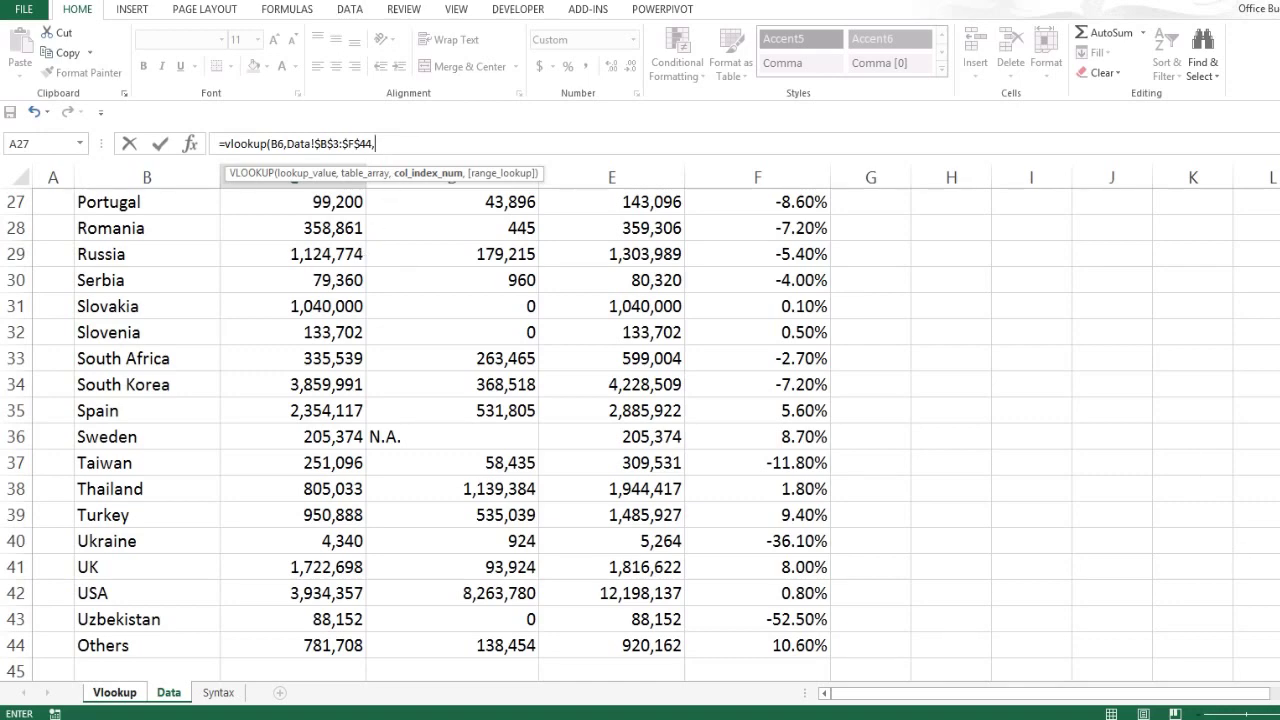
Step: Close the USA Cars lookup with column index 2 and FALSE for an exact match
{"action": "scroll", "coordinate": [551, 385], "scroll_direction": "up", "scroll_amount": 9}
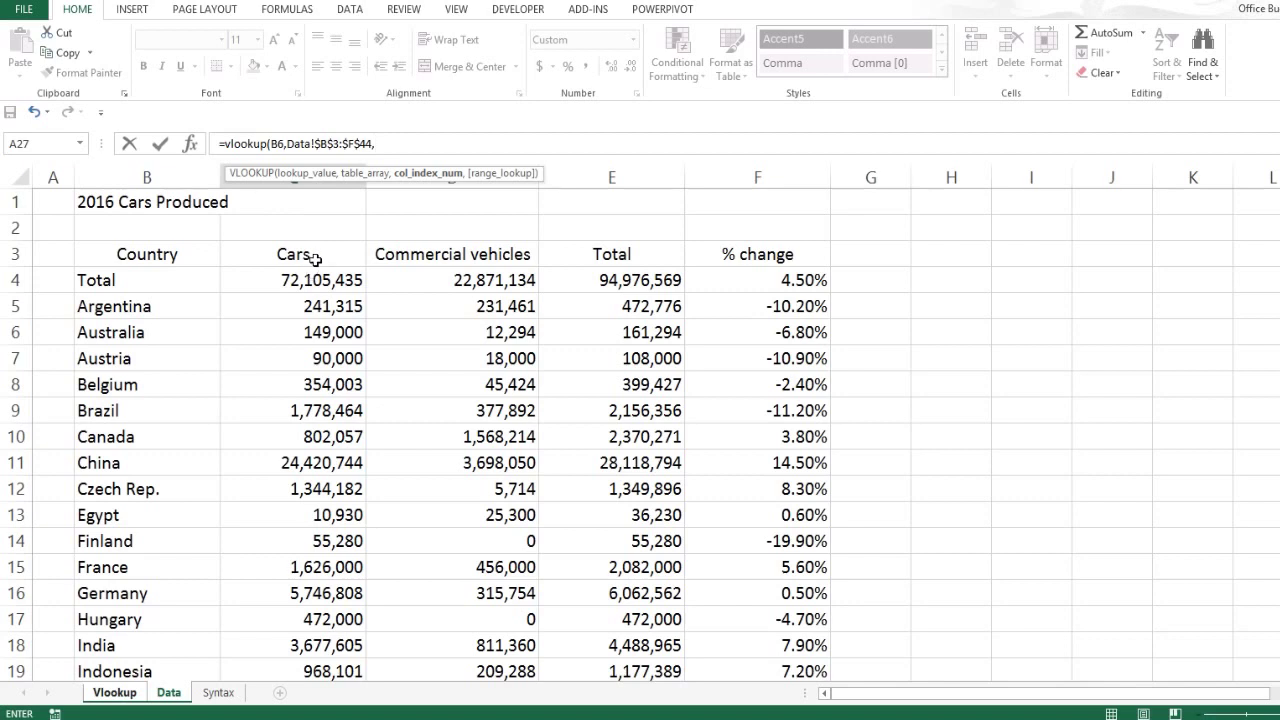
{"action": "type", "text": ",2"}
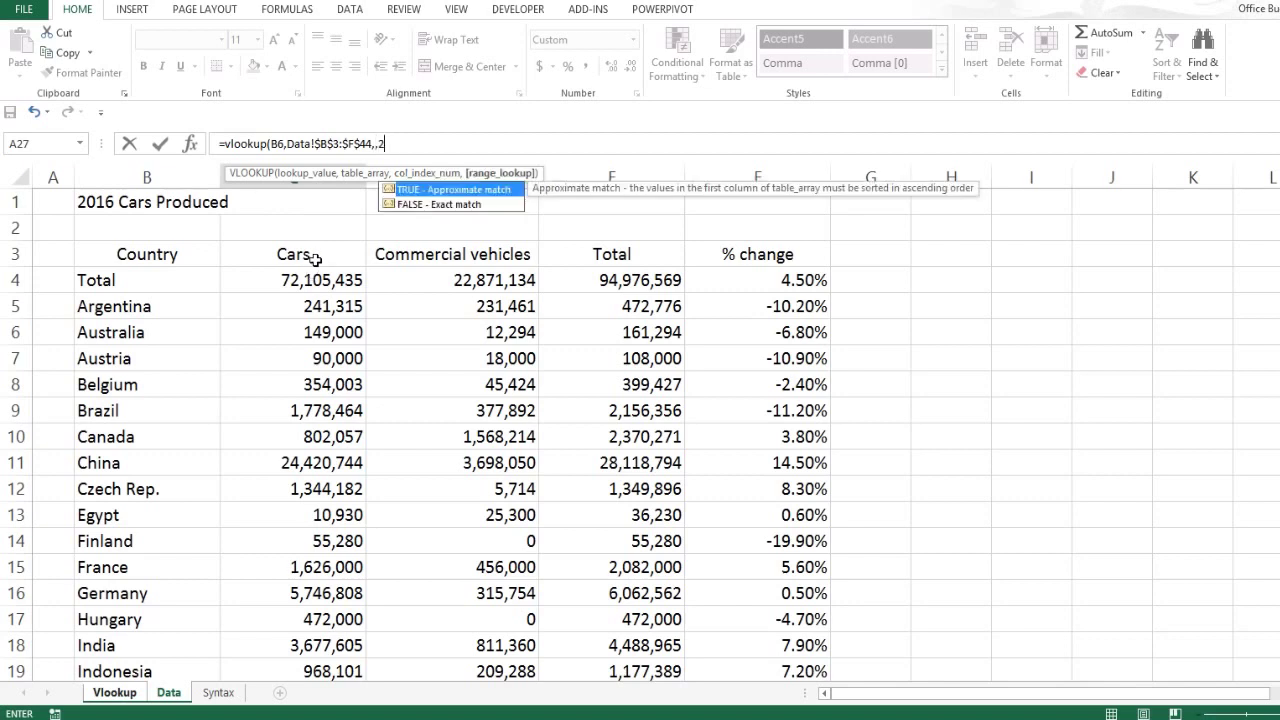
{"action": "key", "text": "BackSpace"}
{"action": "key", "text": "BackSpace"}
{"action": "type", "text": "2"}
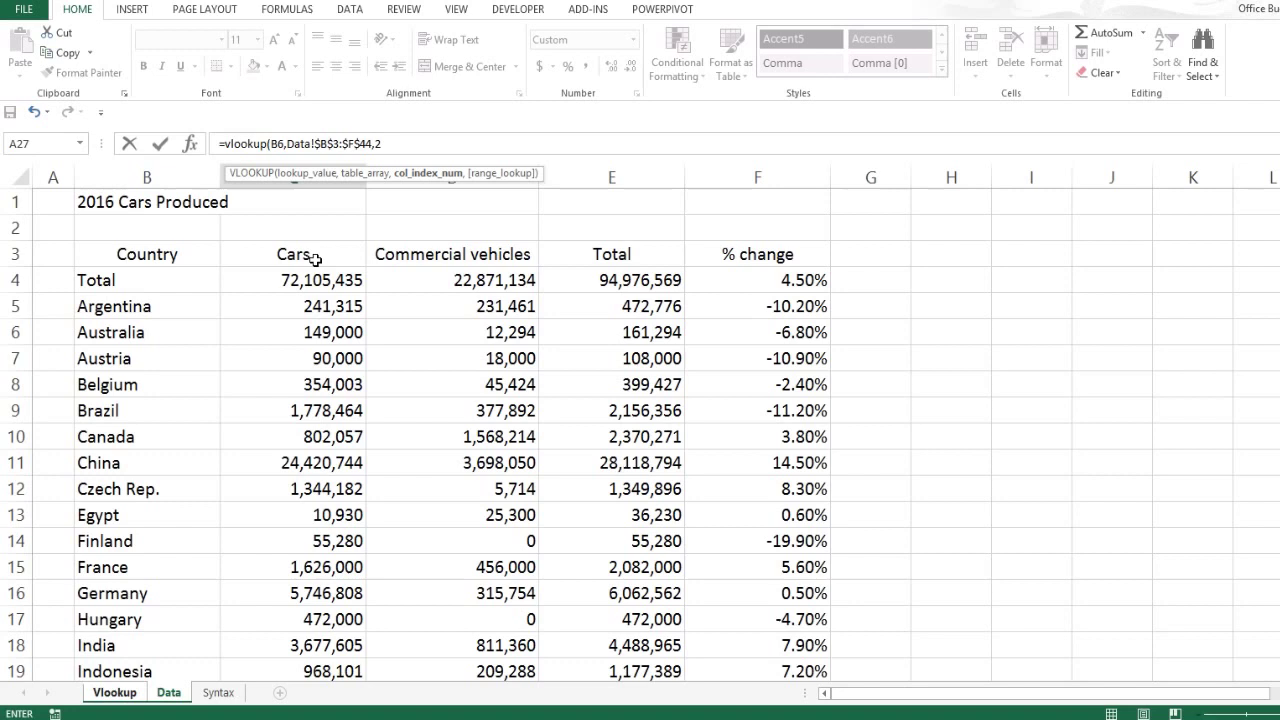
{"action": "type", "text": ","}
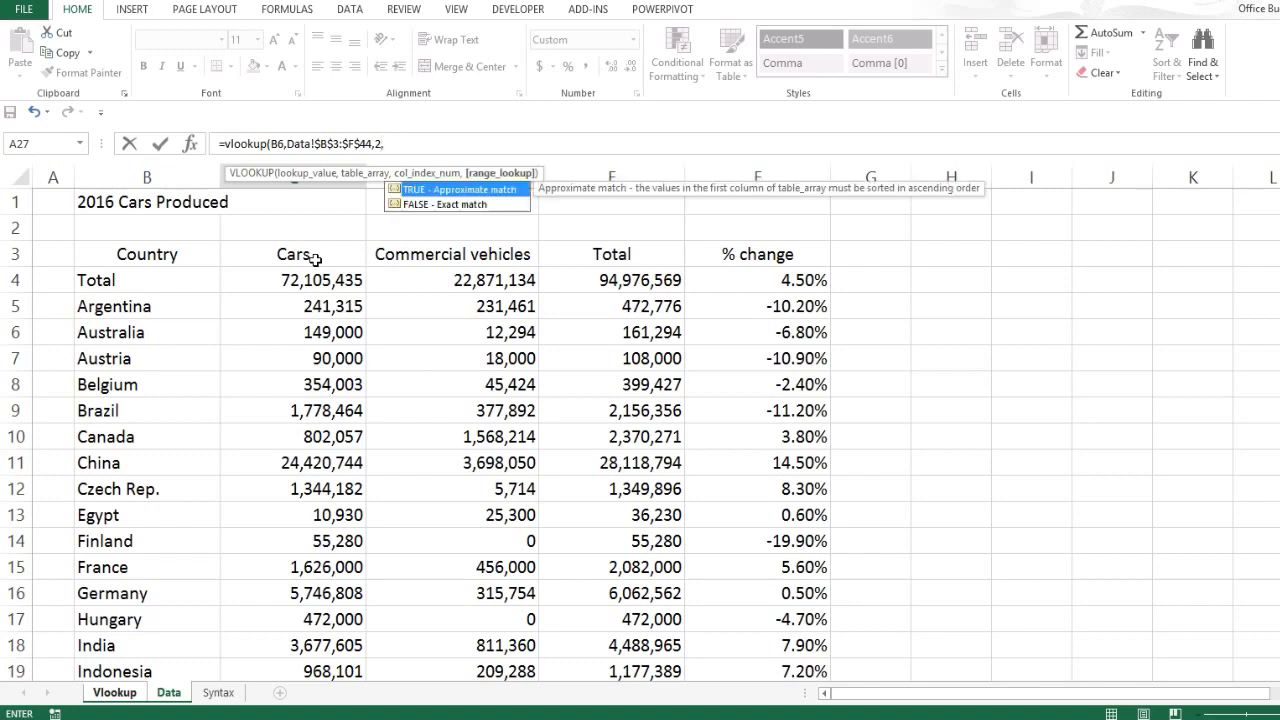
{"action": "type", "text": "fALSE)"}
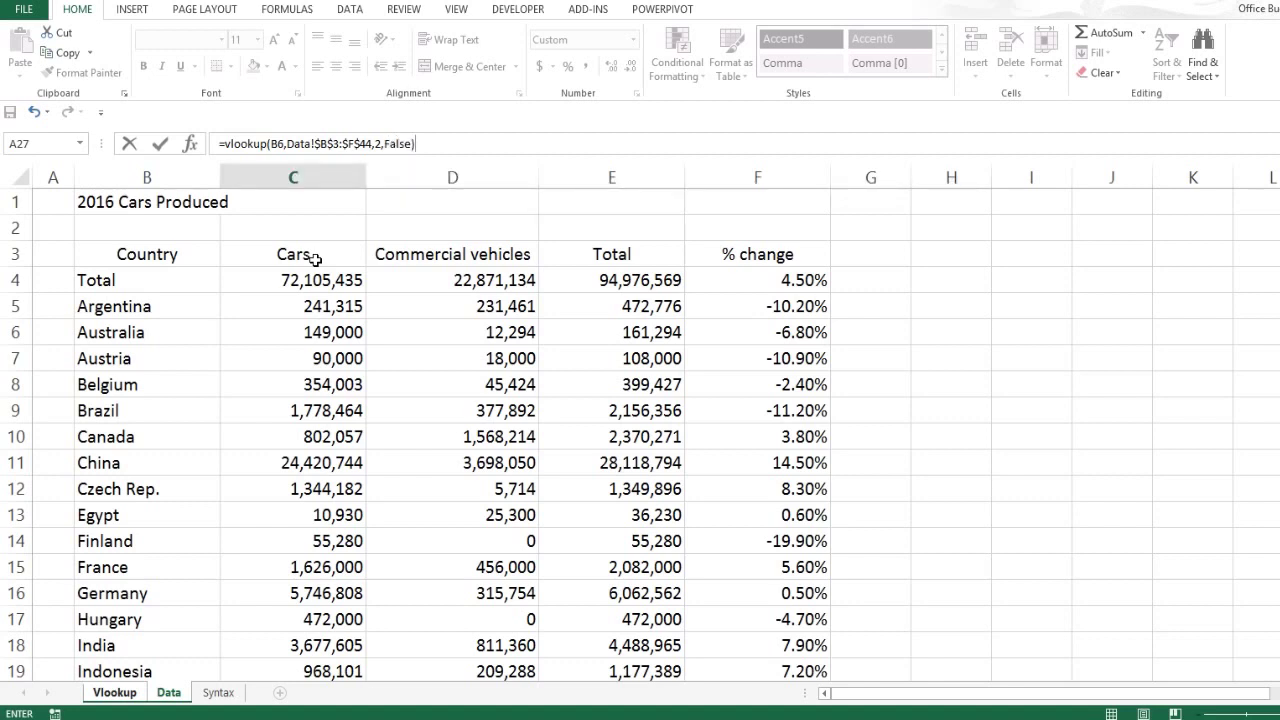
Step: Commit the Cars lookup and fill it down from C6 to C11 for all six countries
{"action": "key", "text": "Return"}
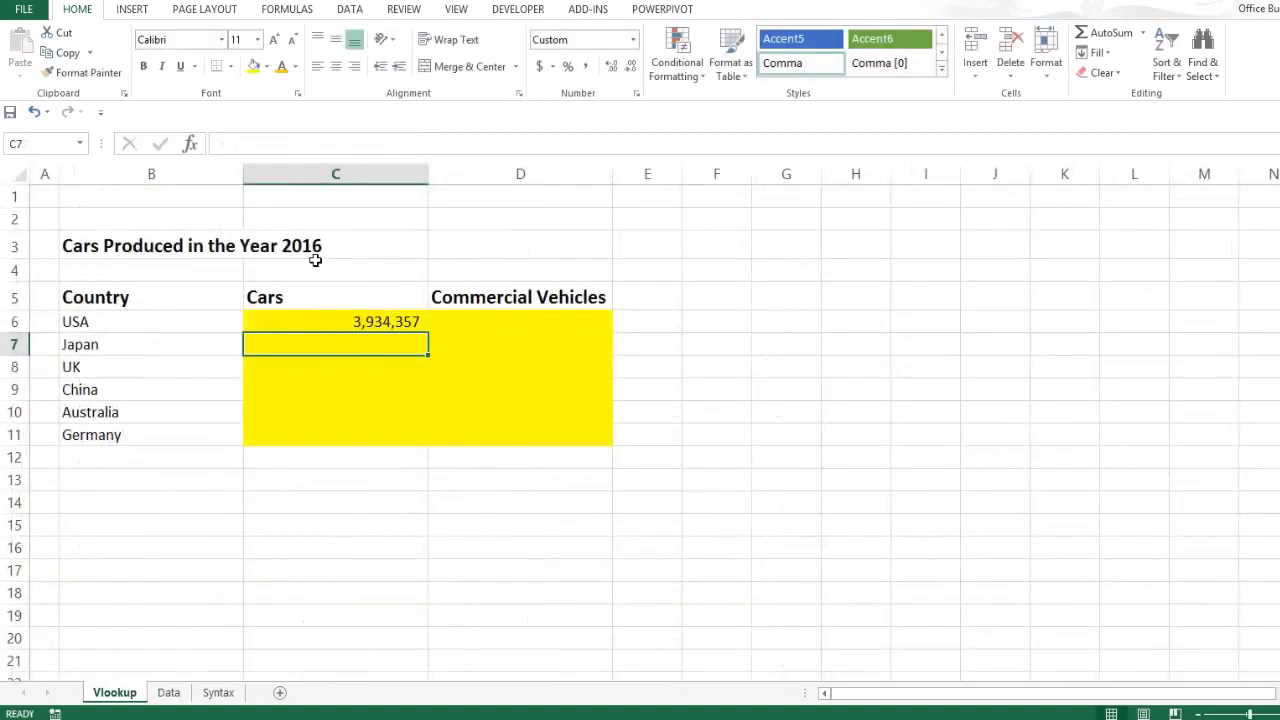
{"action": "key", "text": "Up"}
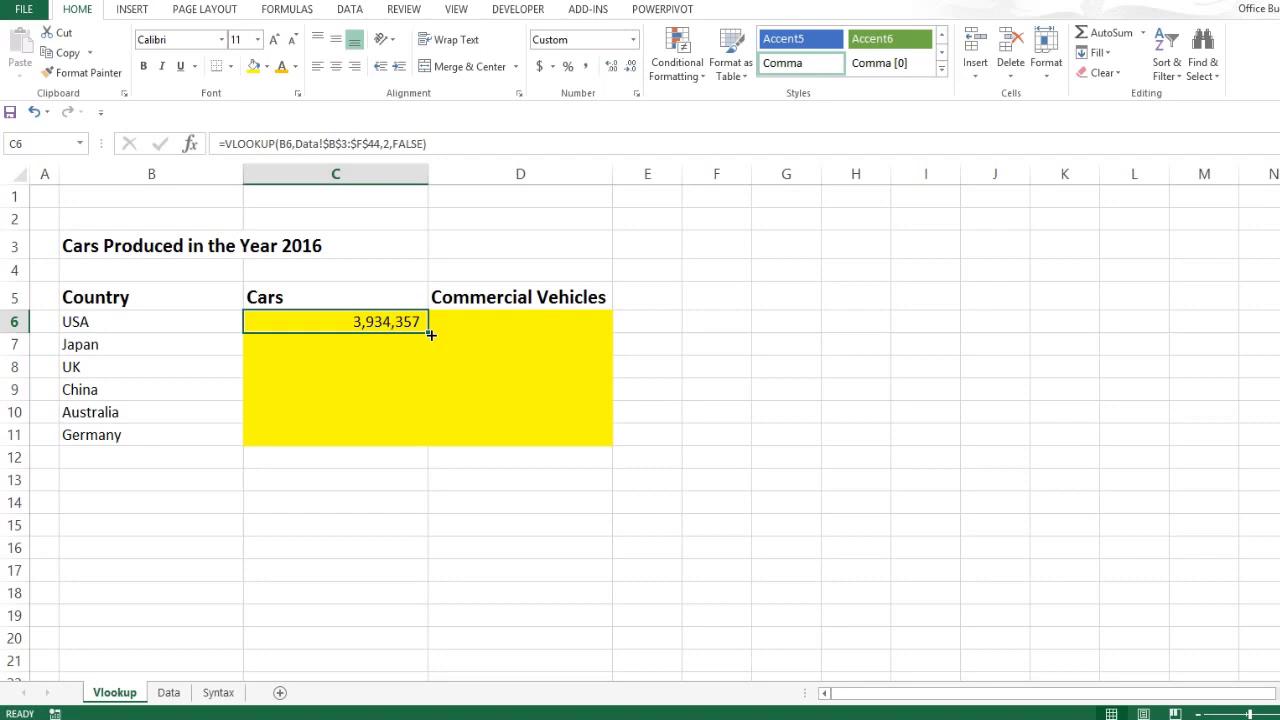
{"action": "left_click_drag", "start_coordinate": [430, 335], "coordinate": [421, 445]}
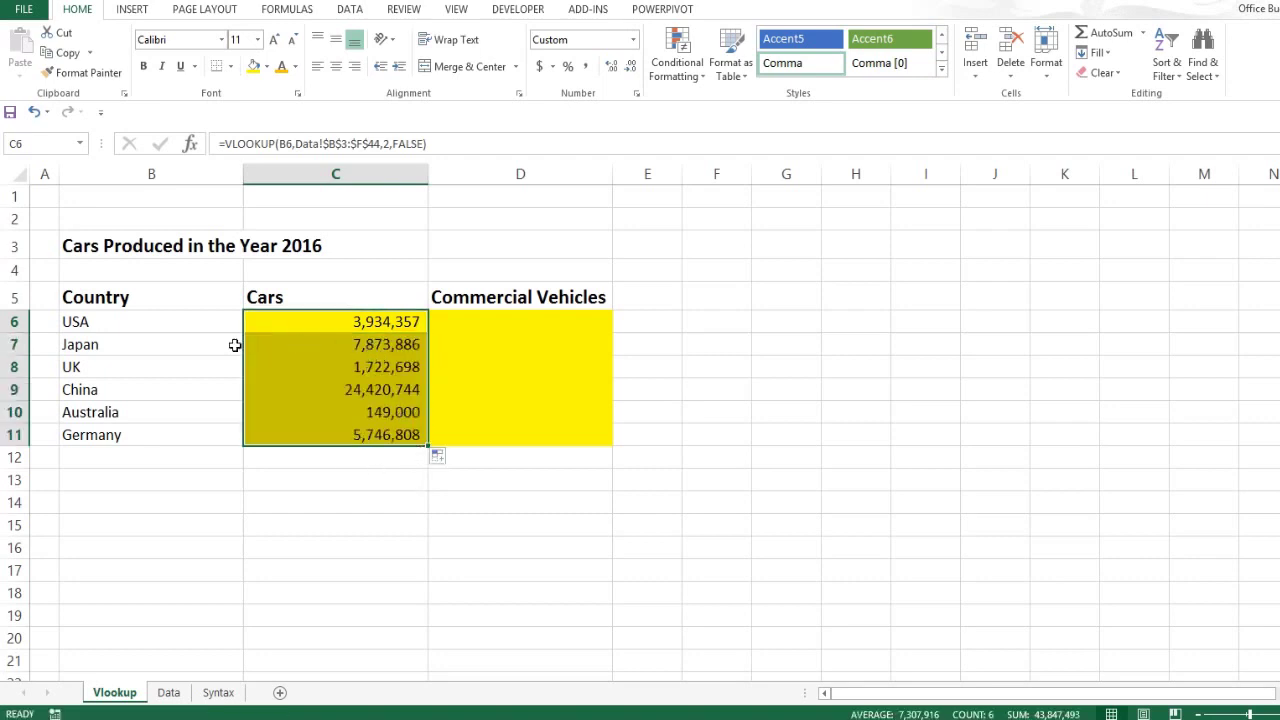
Step: Check the copied formulas for Japan and China, then select the USA Commercial Vehicles cell D6
{"action": "left_click", "coordinate": [283, 339]}
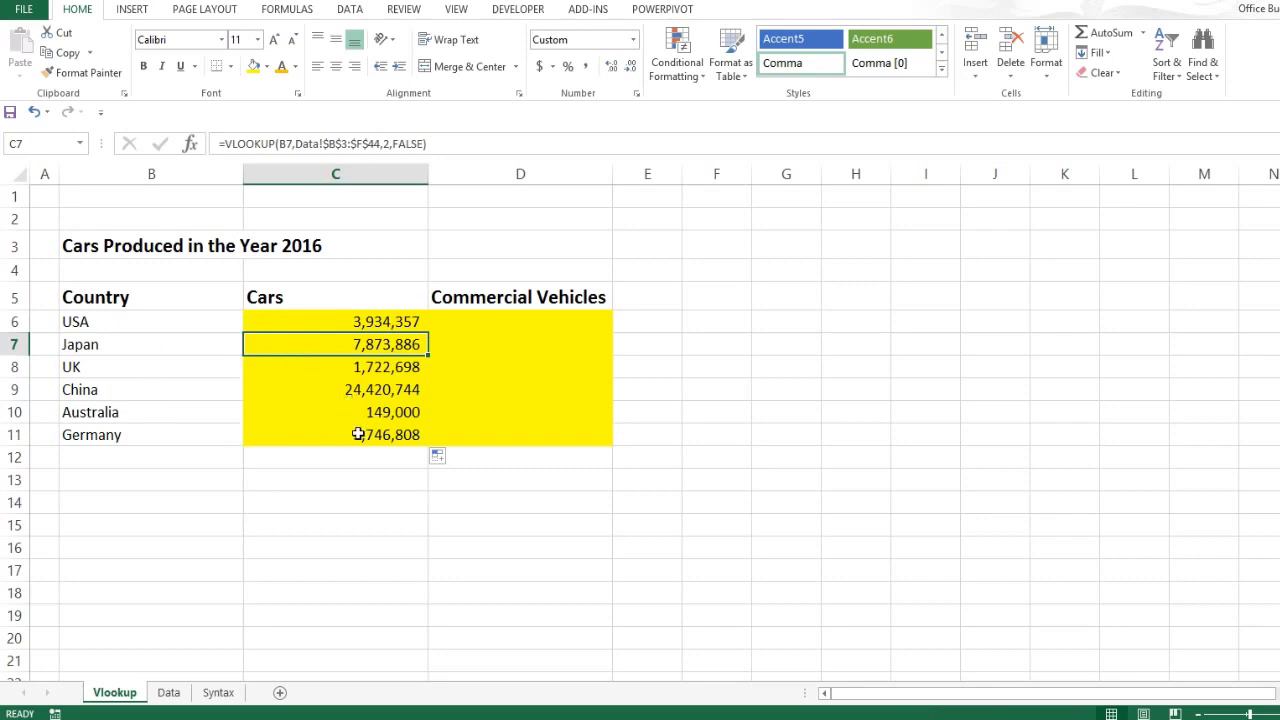
{"action": "left_click", "coordinate": [358, 397]}
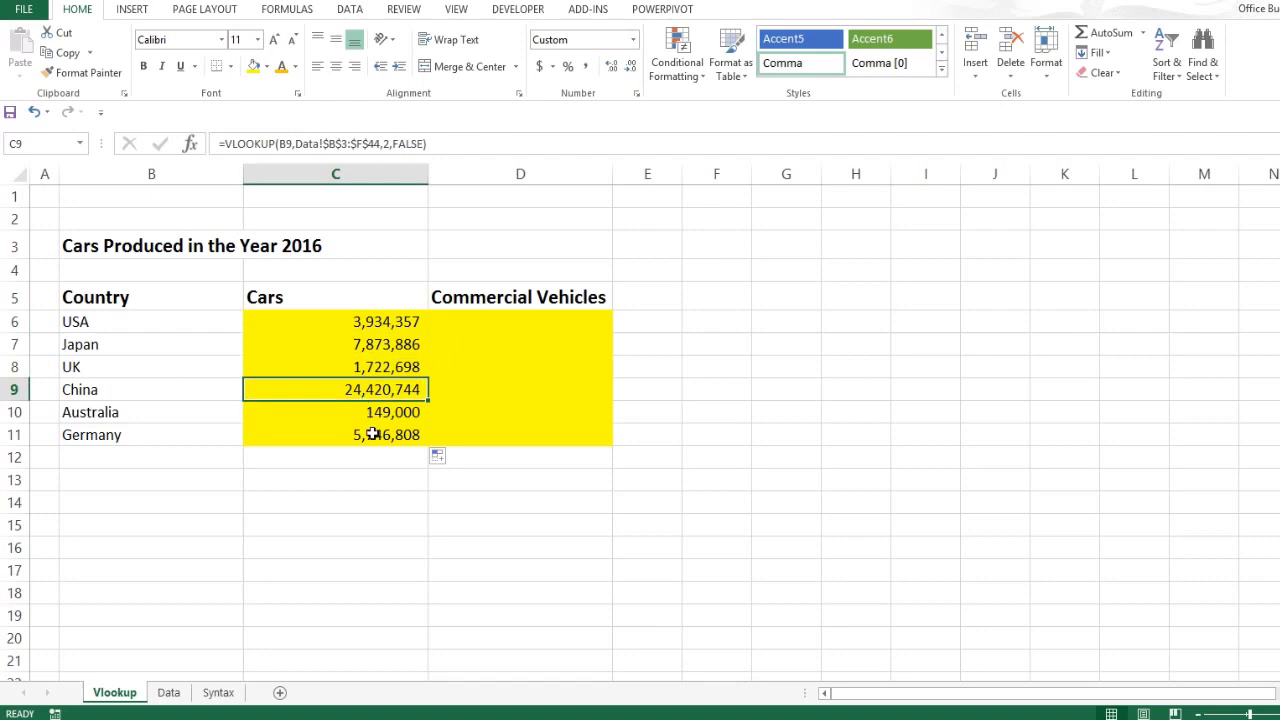
{"action": "left_click_drag", "start_coordinate": [110, 324], "coordinate": [113, 436]}
{"action": "left_click", "coordinate": [452, 322]}
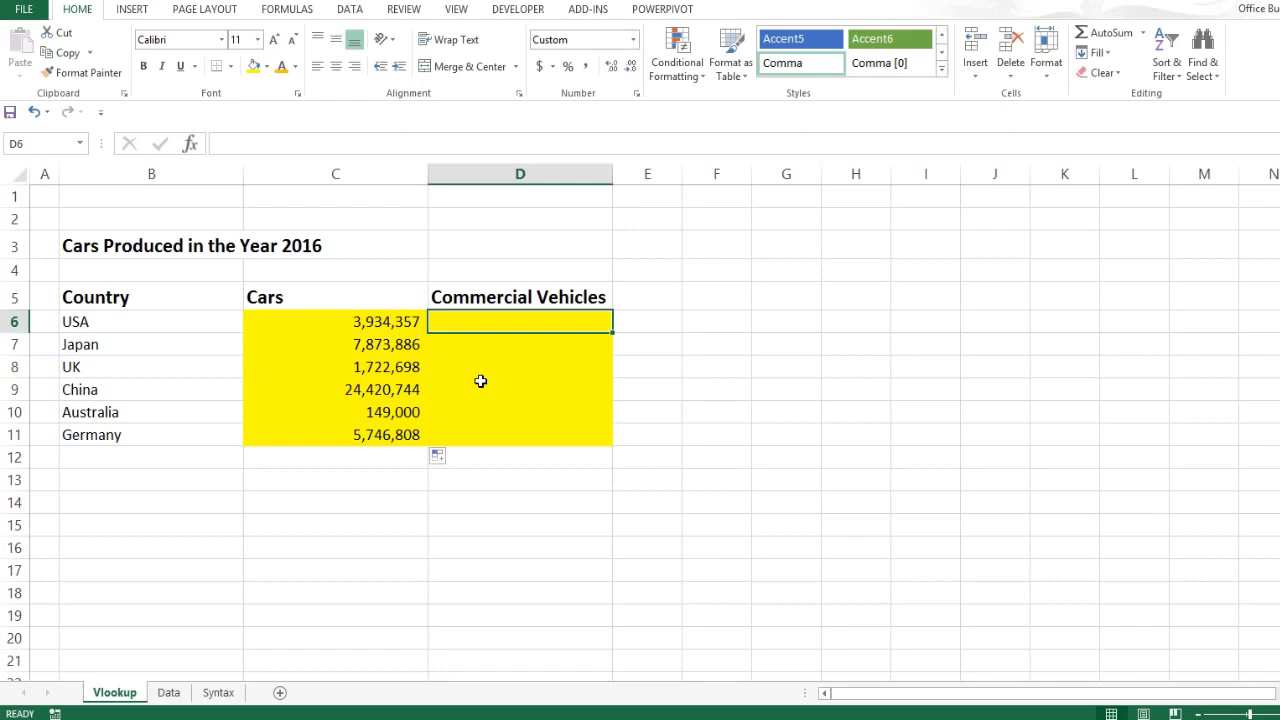
Step: Begin =vlookup(B6, in D6 and start the table range at column B of the Data sheet
{"action": "type", "text": "=vl"}
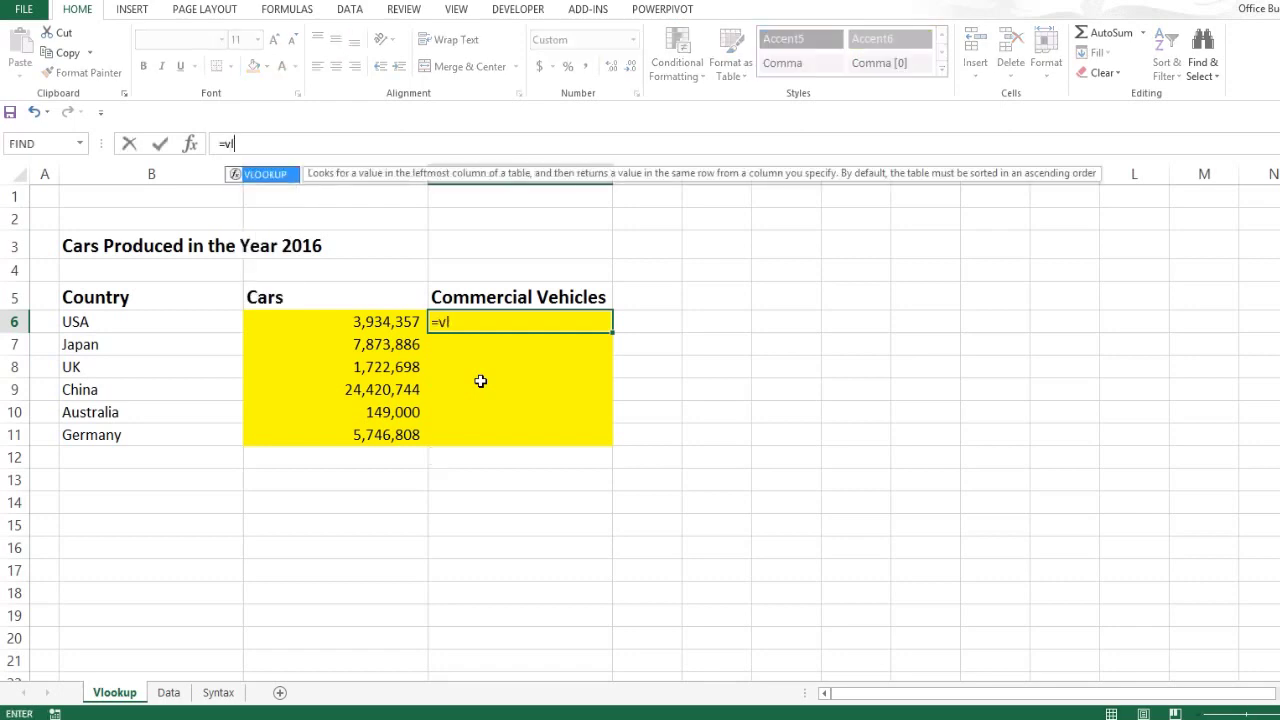
{"action": "type", "text": "ookup("}
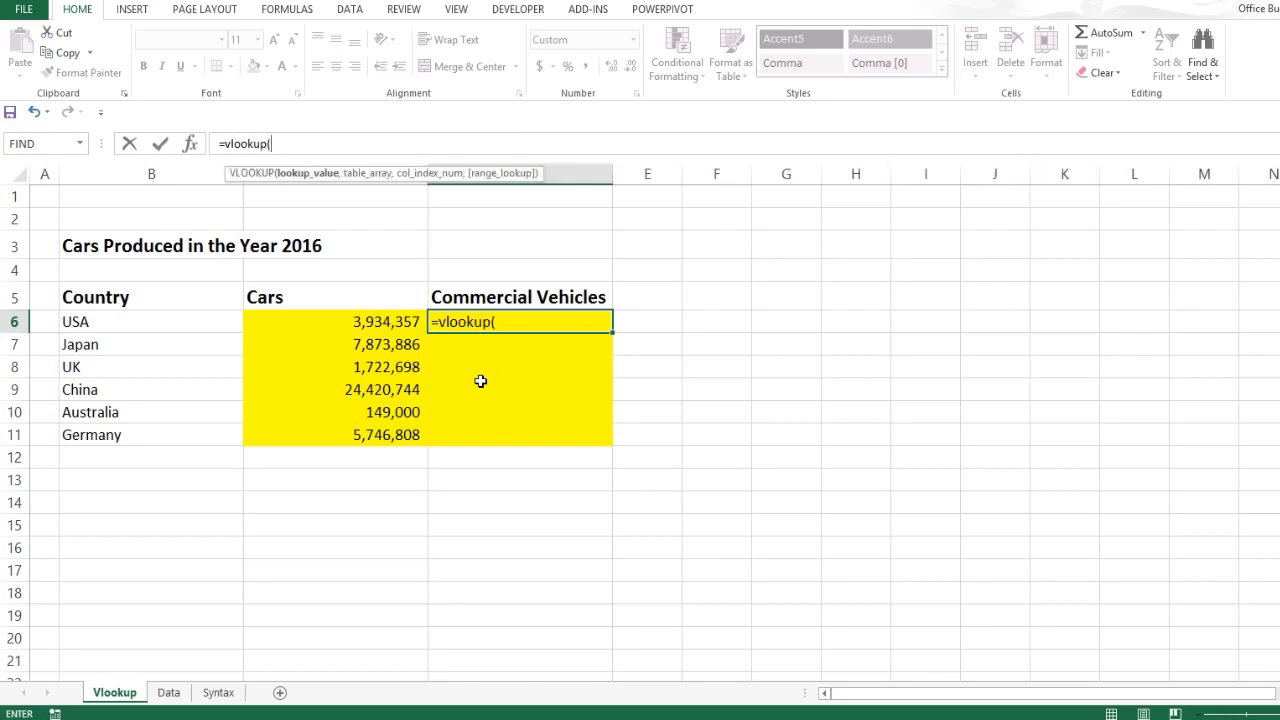
{"action": "left_click", "coordinate": [167, 322]}
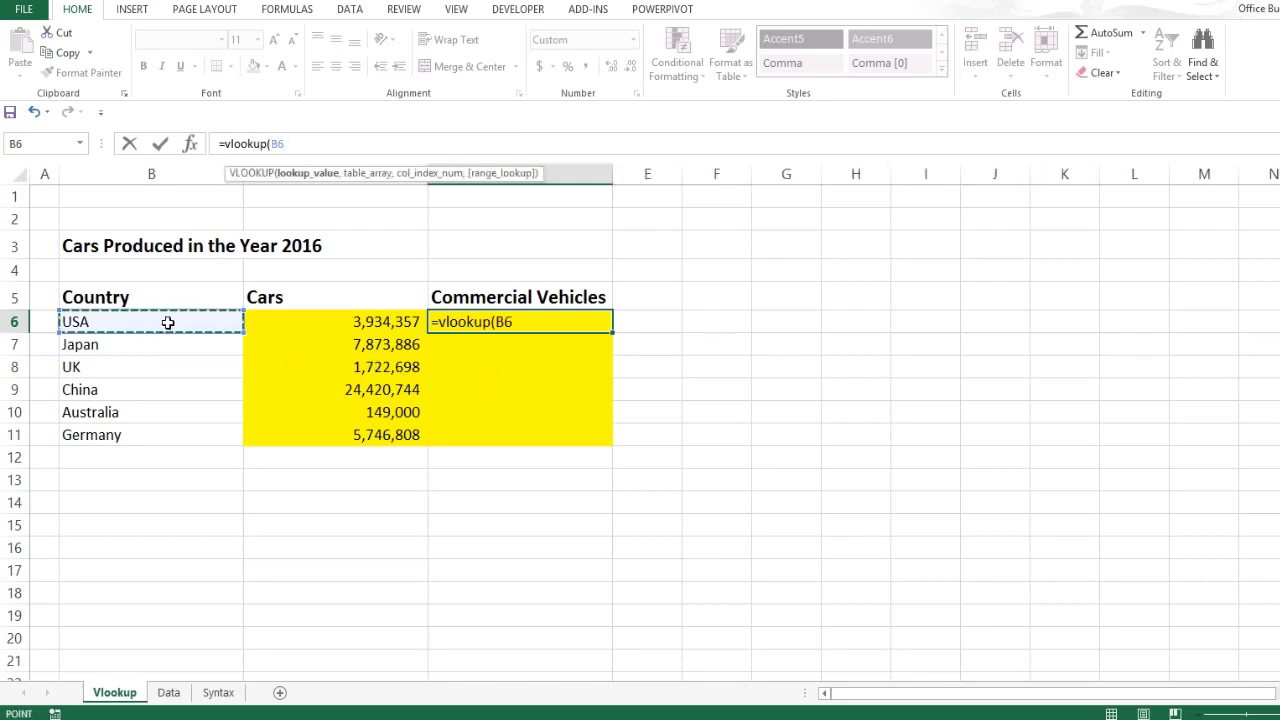
{"action": "type", "text": ","}
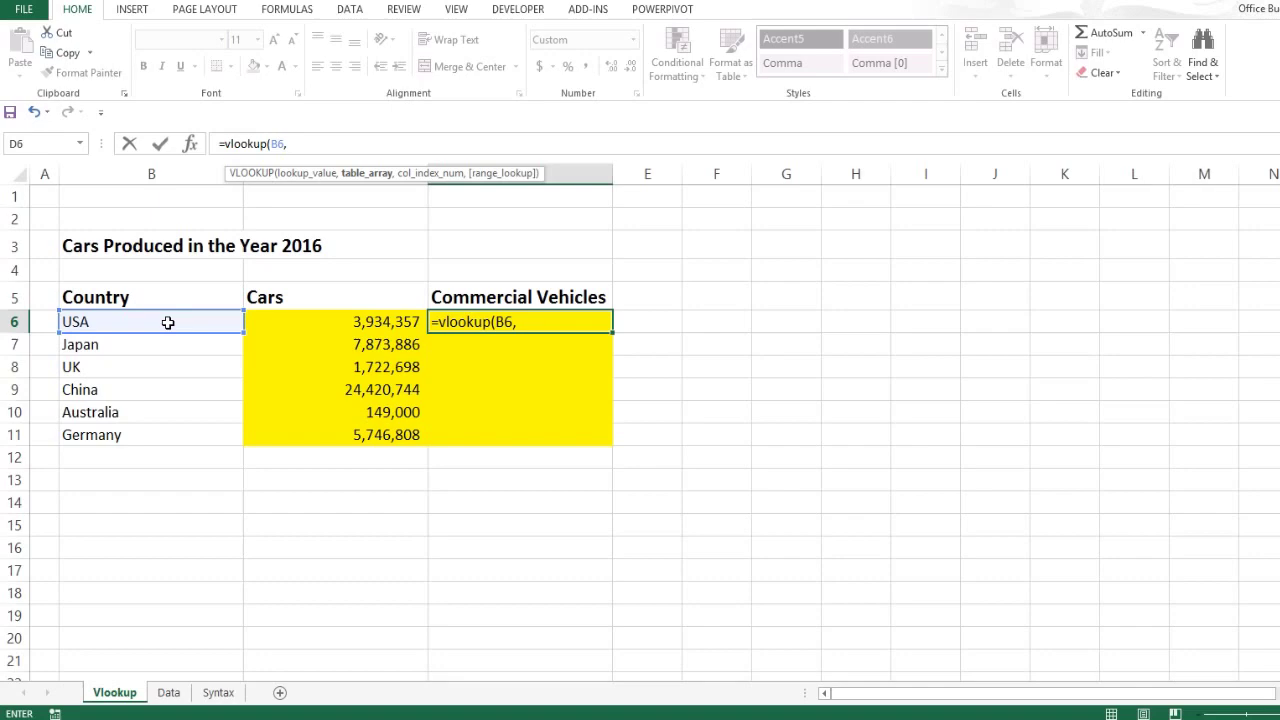
{"action": "left_click", "coordinate": [168, 692]}
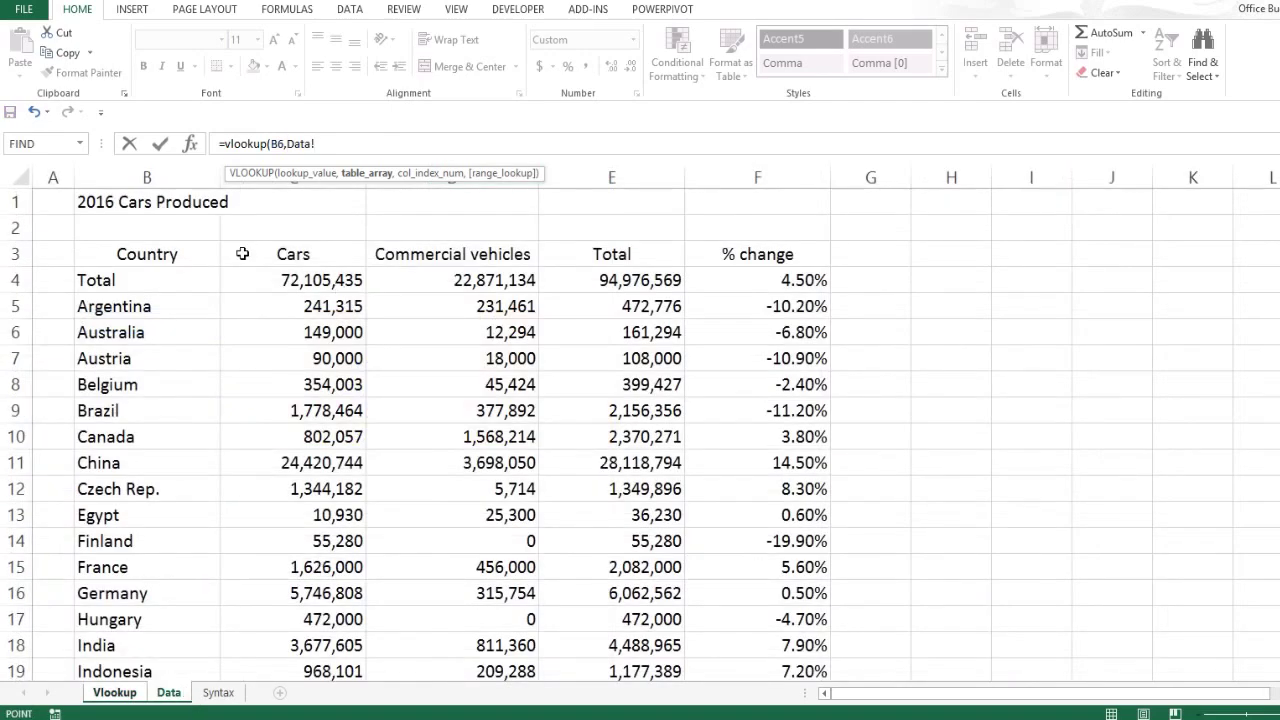
{"action": "left_click", "coordinate": [180, 176]}
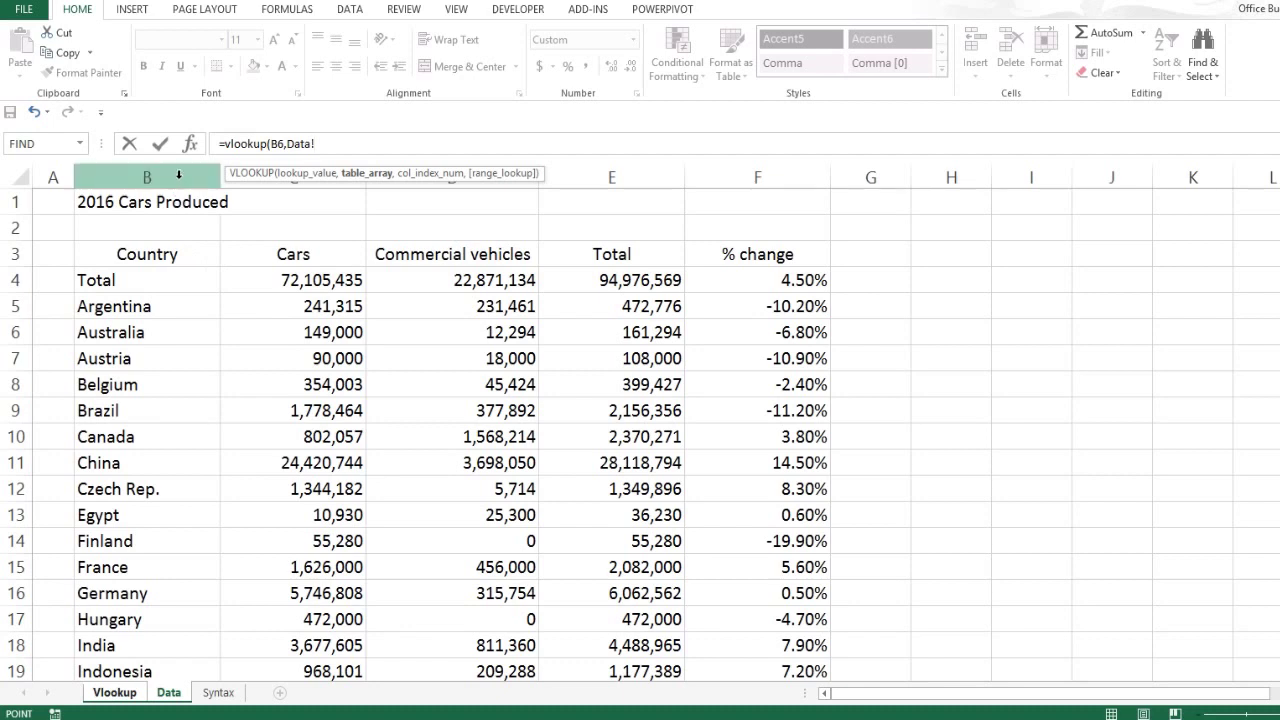
Step: Adjust the table range across the Data column headers until it covers whole columns B:F
{"action": "left_click", "coordinate": [179, 176]}
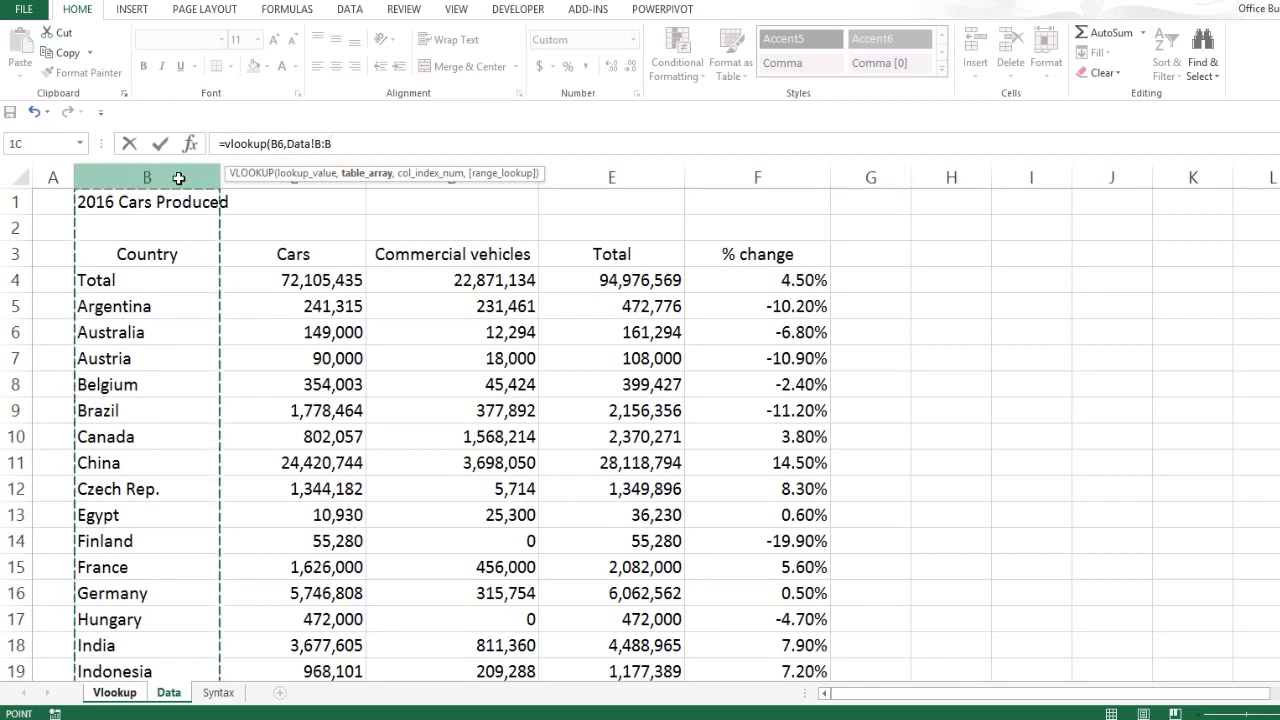
{"action": "mouse_move", "coordinate": [179, 176]}
{"action": "left_mouse_down"}
{"action": "mouse_move", "coordinate": [251, 183]}
{"action": "mouse_move", "coordinate": [197, 177]}
{"action": "left_mouse_up"}
{"action": "left_click_drag", "start_coordinate": [160, 172], "coordinate": [570, 198]}
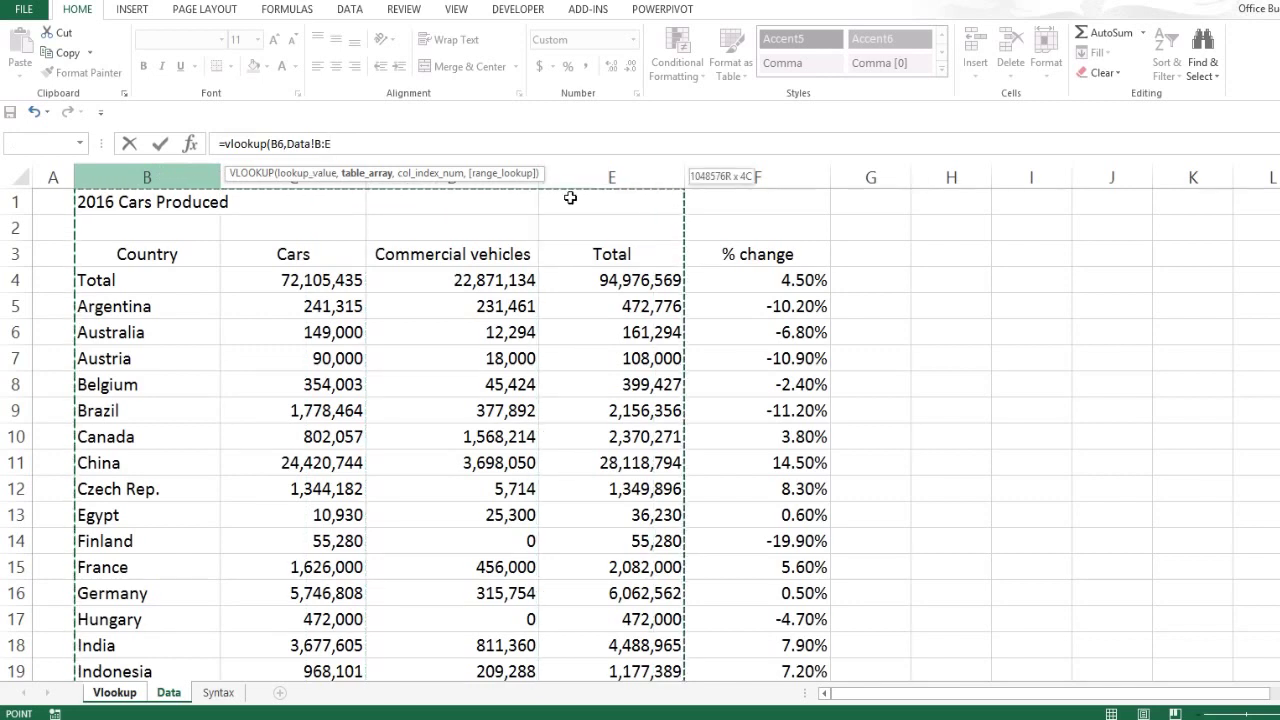
{"action": "left_click_drag", "start_coordinate": [656, 181], "coordinate": [616, 180]}
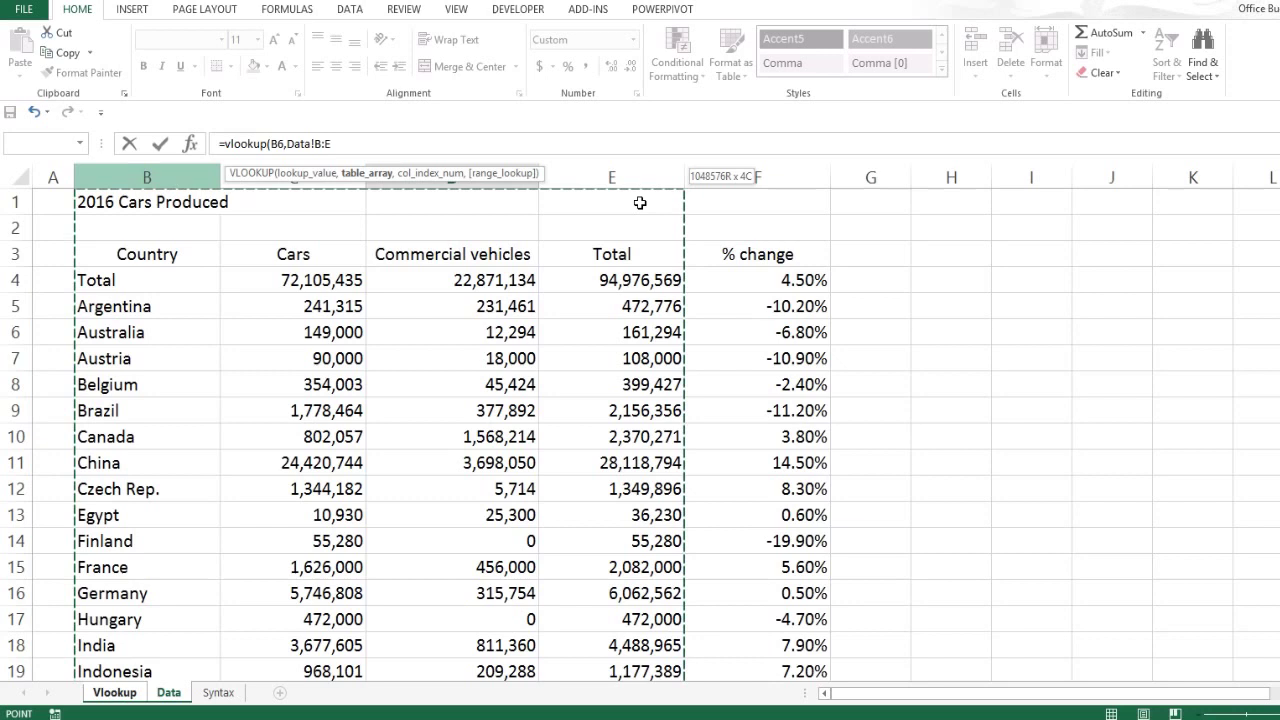
{"action": "left_click_drag", "start_coordinate": [554, 212], "coordinate": [469, 214]}
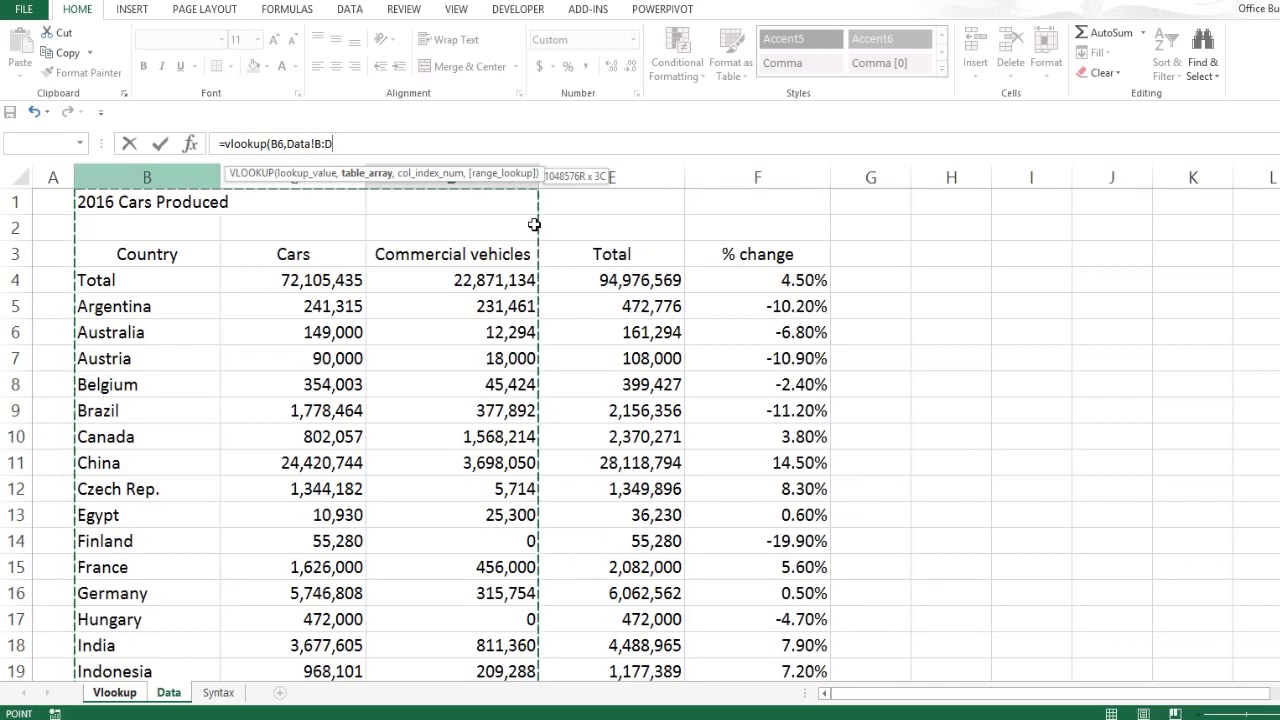
{"action": "left_click_drag", "start_coordinate": [535, 224], "coordinate": [739, 225]}
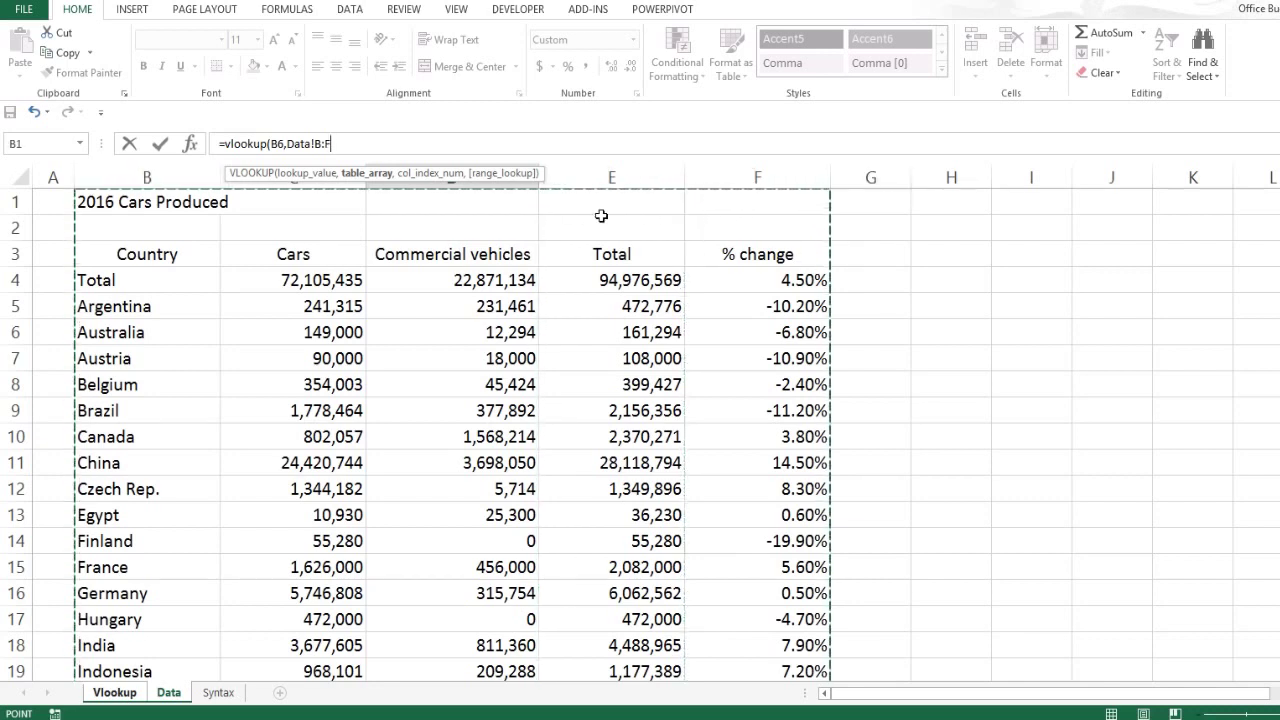
Step: Finish the D6 formula with column 3 and FALSE, returning 8,263,780 for USA
{"action": "type", "text": ","}
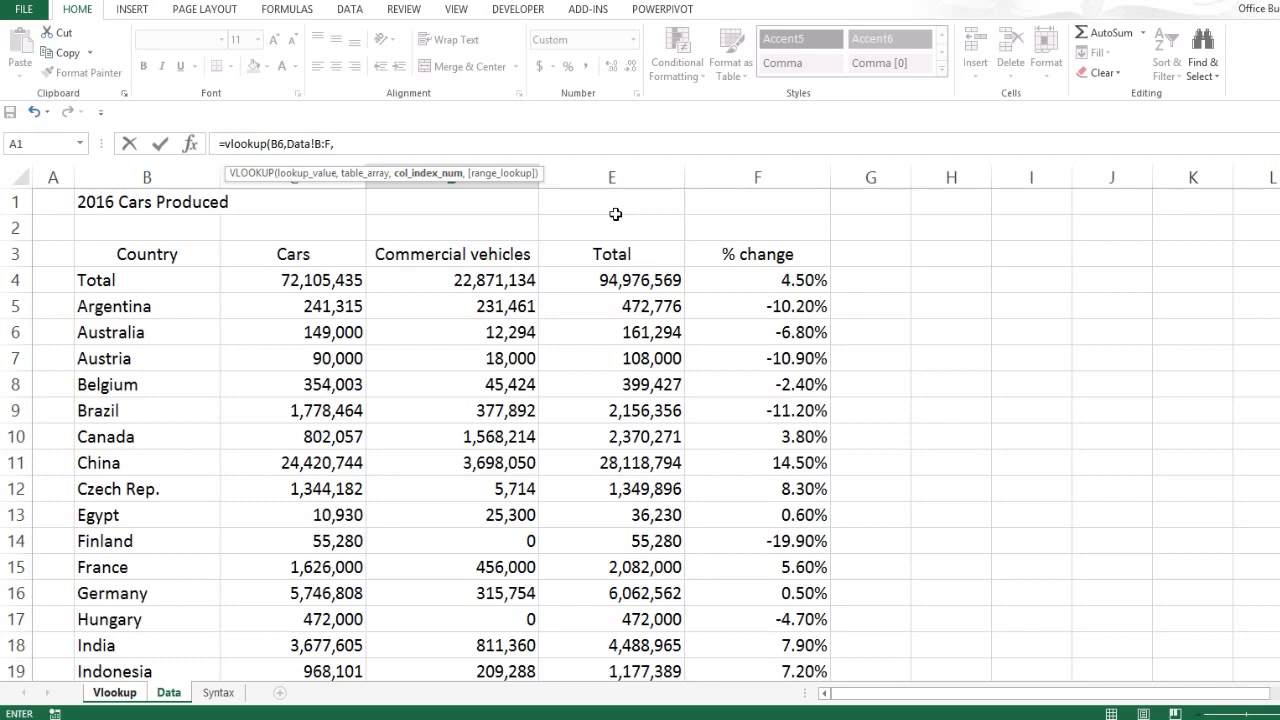
{"action": "type", "text": "3,"}
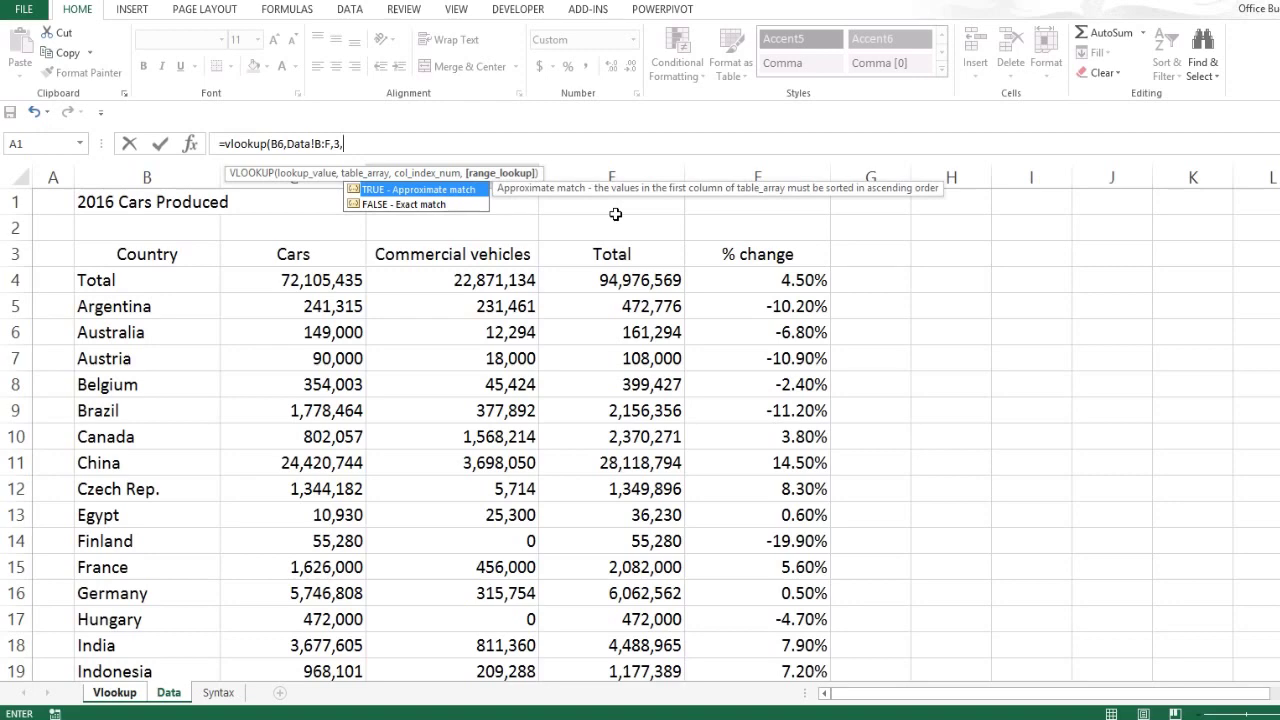
{"action": "type", "text": "false)"}
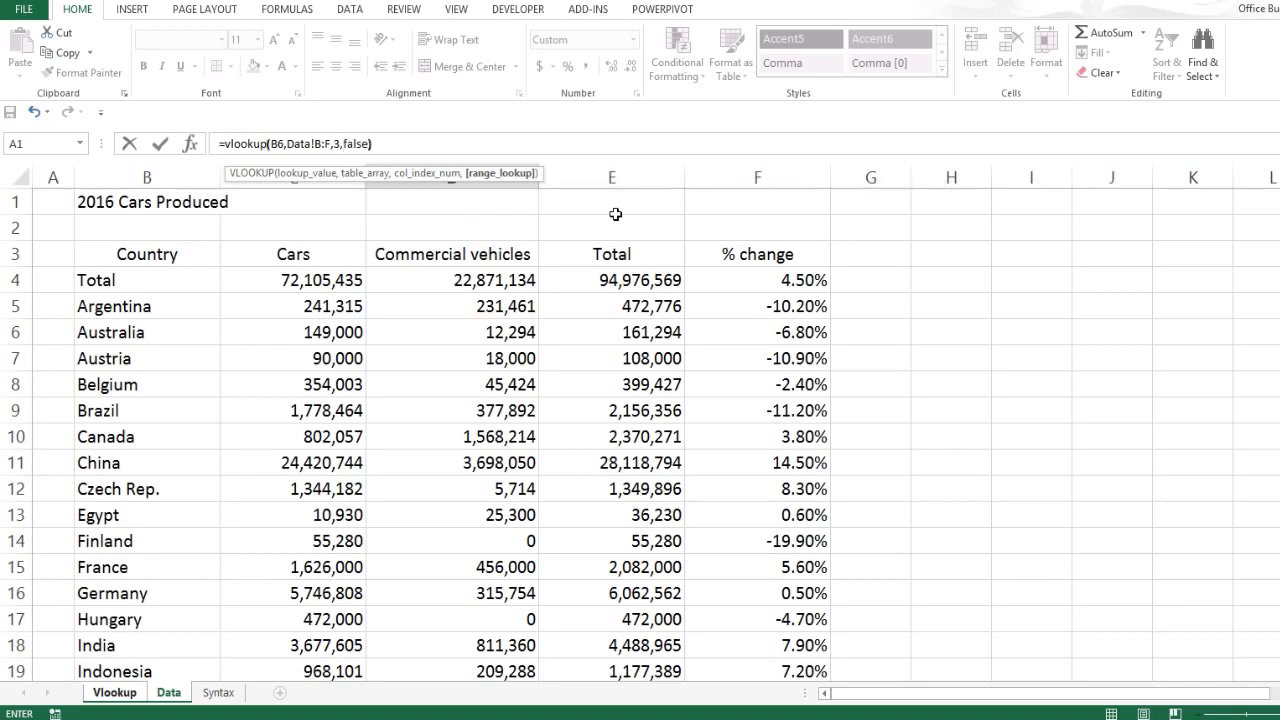
{"action": "key", "text": "Return"}
{"action": "key", "text": "Up"}
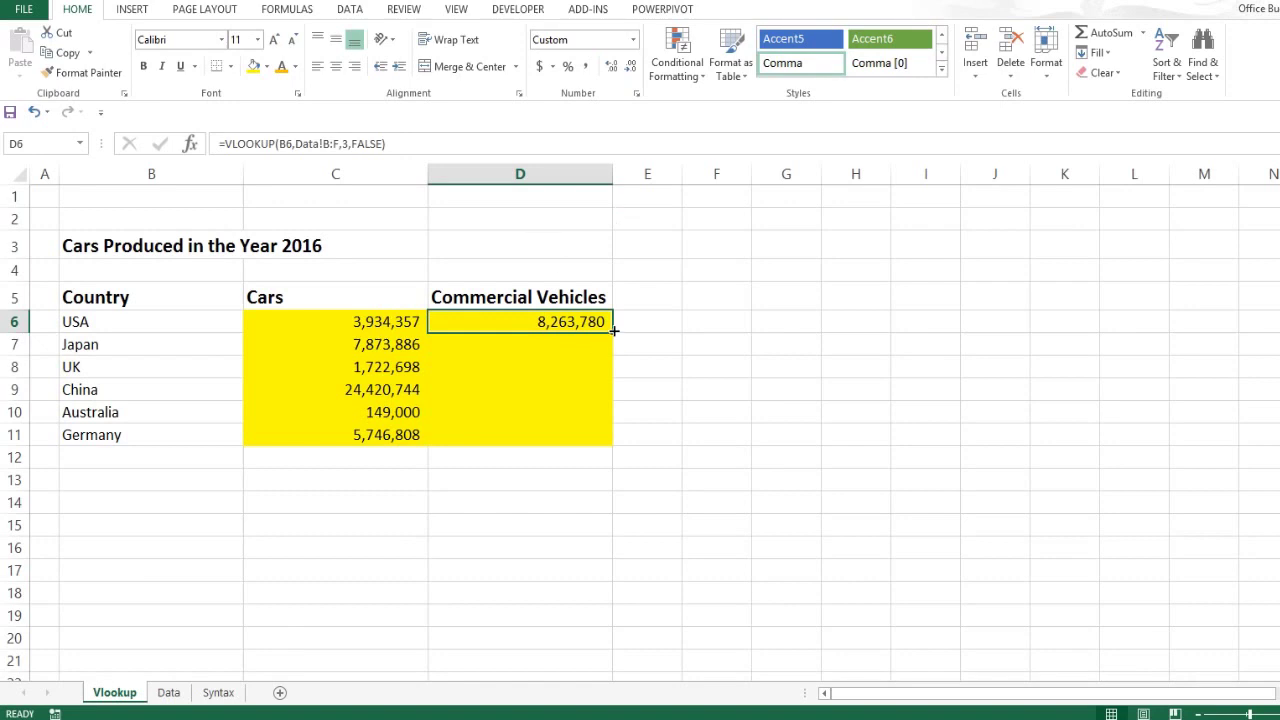
Step: Fill D6 down to D11, giving 8,263,780 for USA through 315,754 for Germany
{"action": "left_click_drag", "start_coordinate": [613, 335], "coordinate": [610, 440]}
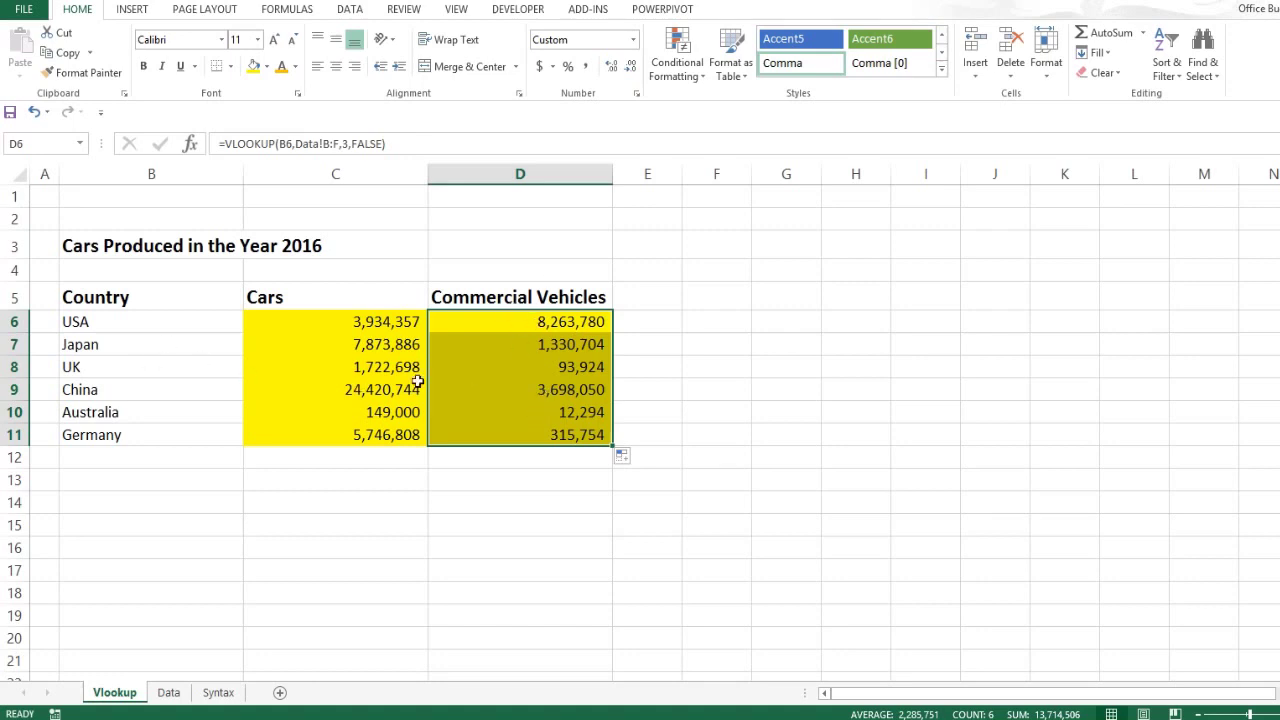
{"action": "left_click", "coordinate": [569, 346]}
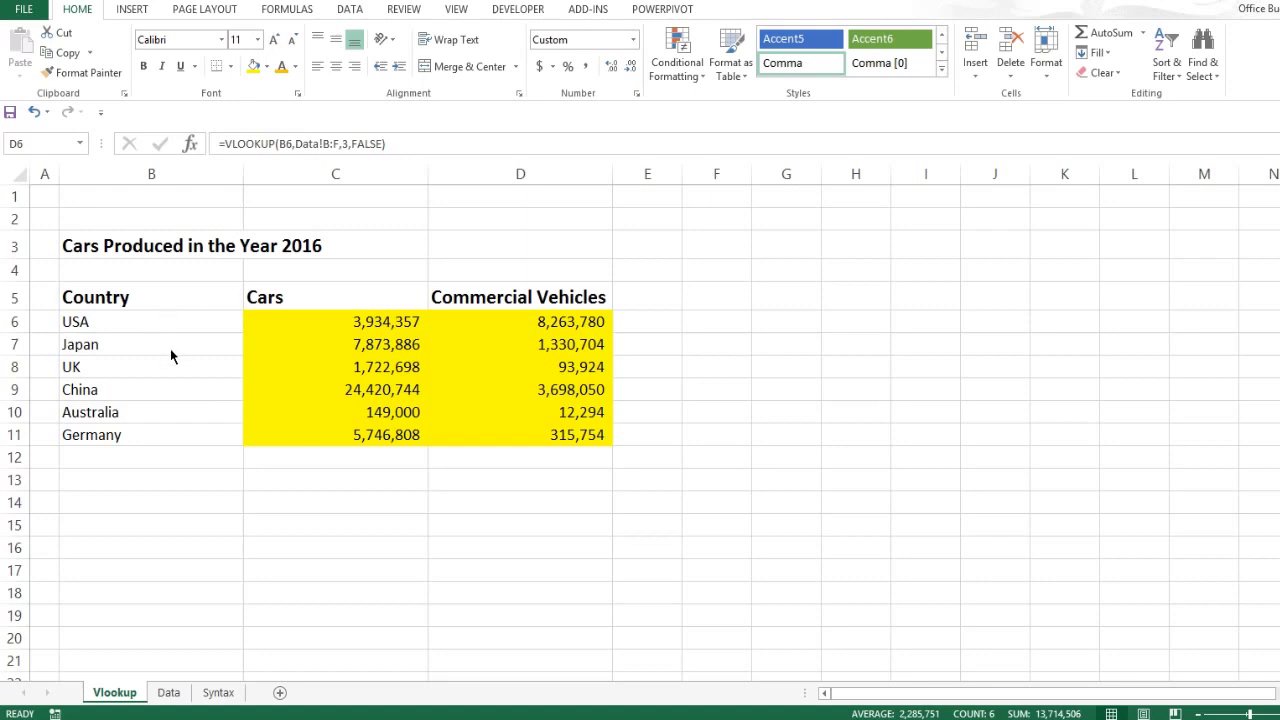
{"action": "key", "text": "ctrl+v"}
{"action": "left_click", "coordinate": [137, 323]}
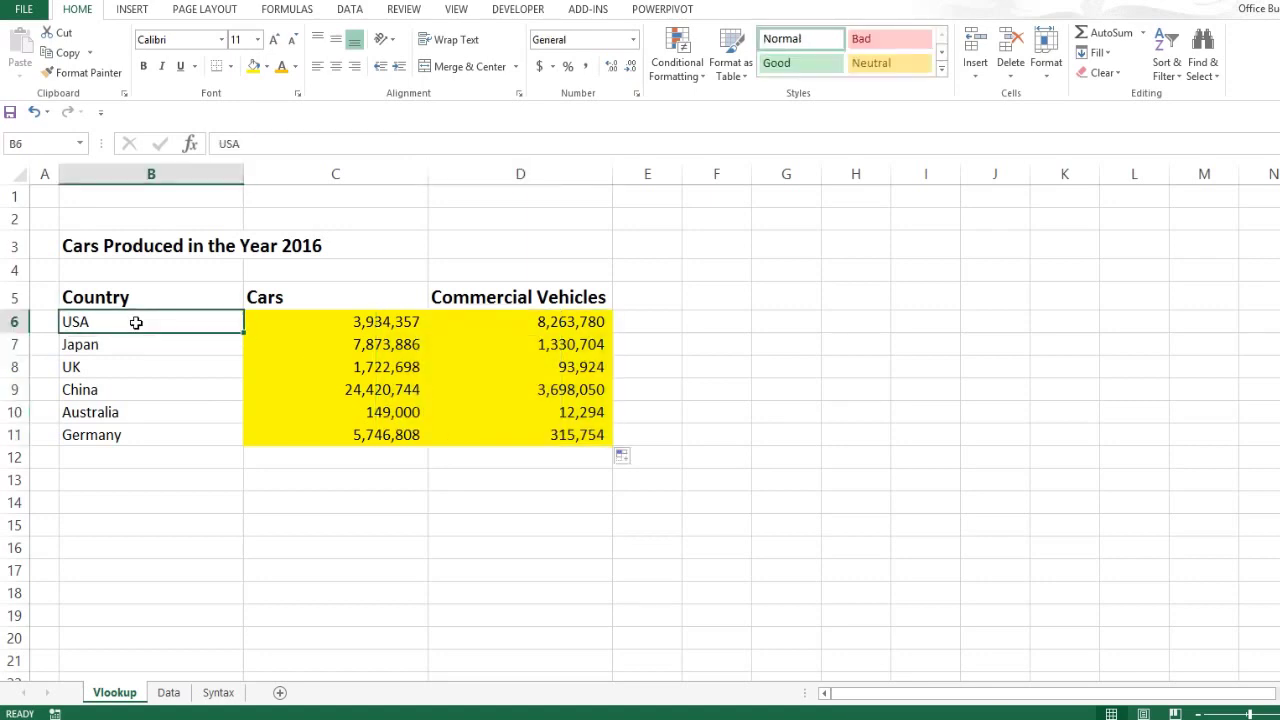
{"action": "left_click", "coordinate": [167, 692]}
{"action": "left_click_drag", "start_coordinate": [139, 178], "coordinate": [765, 232]}
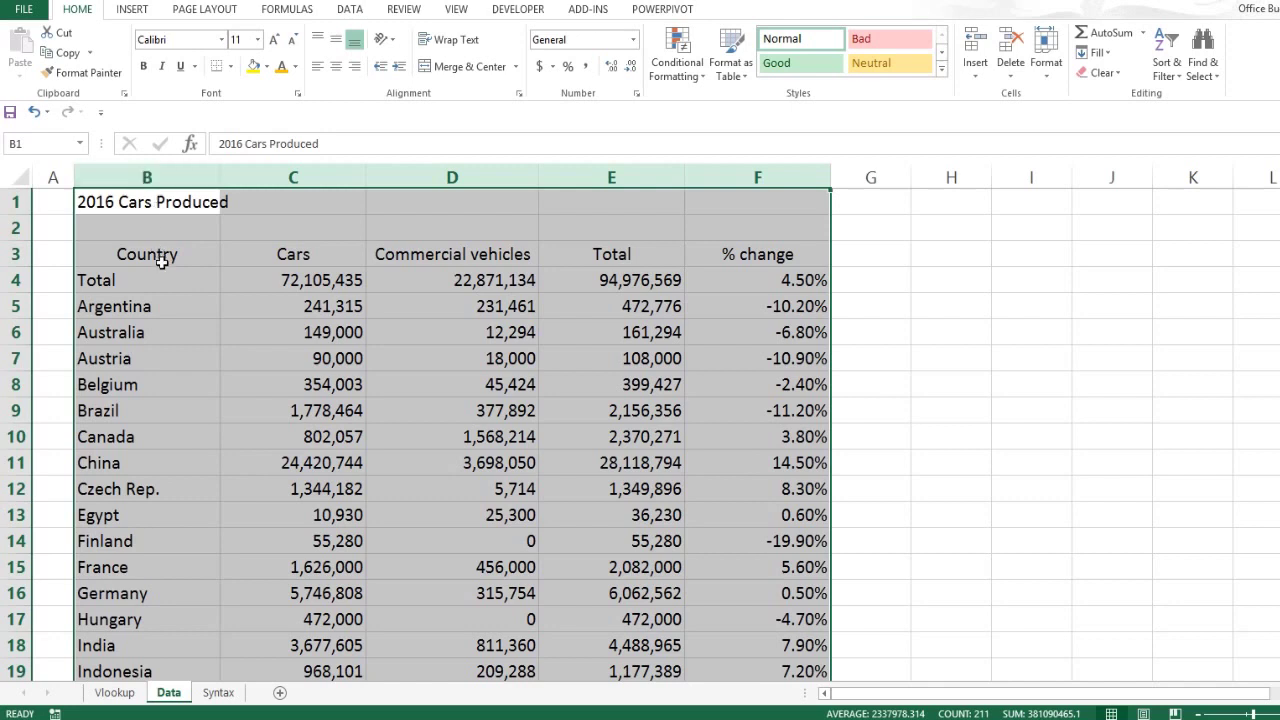
{"action": "left_click", "coordinate": [152, 178]}
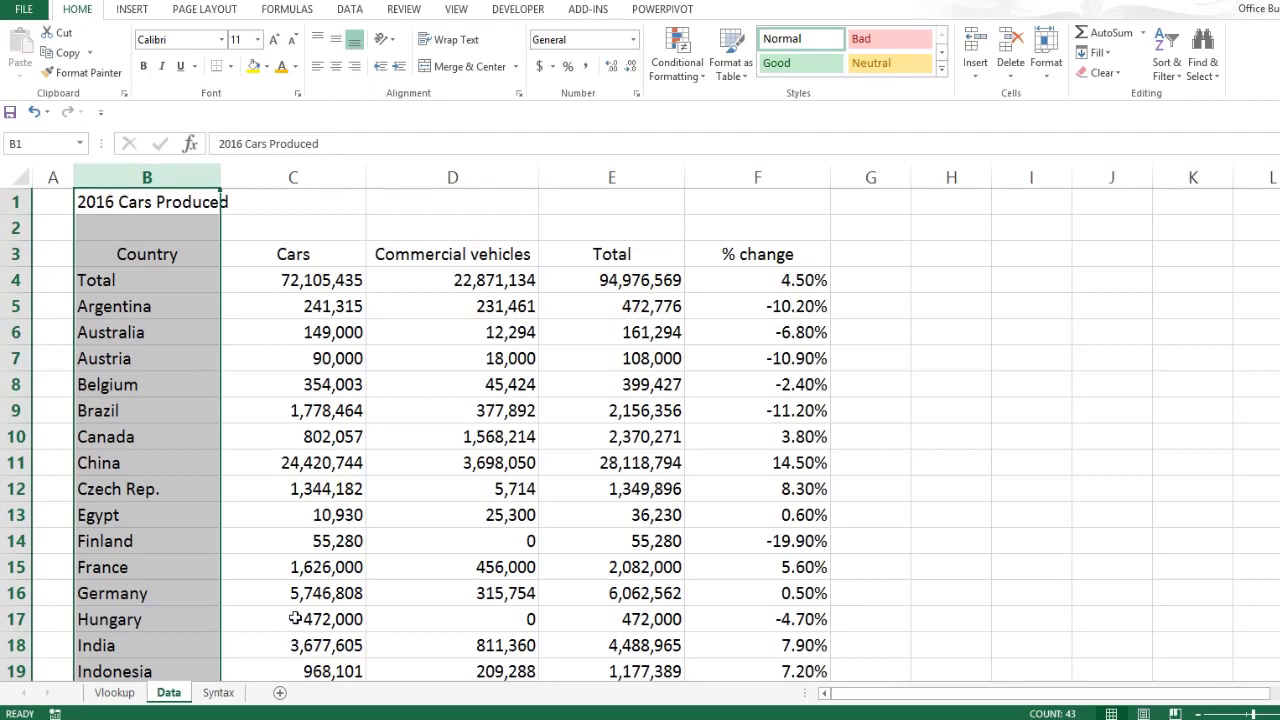
{"action": "left_click", "coordinate": [128, 693]}
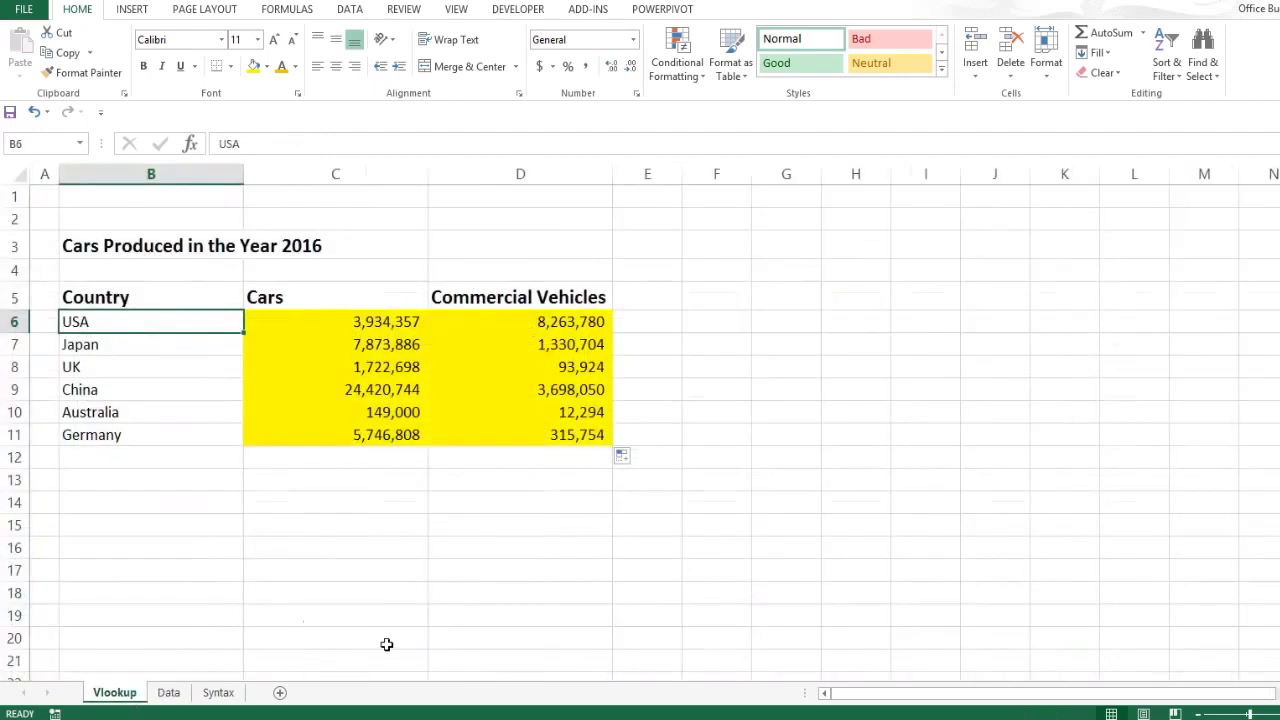
{"action": "left_click", "coordinate": [537, 326]}
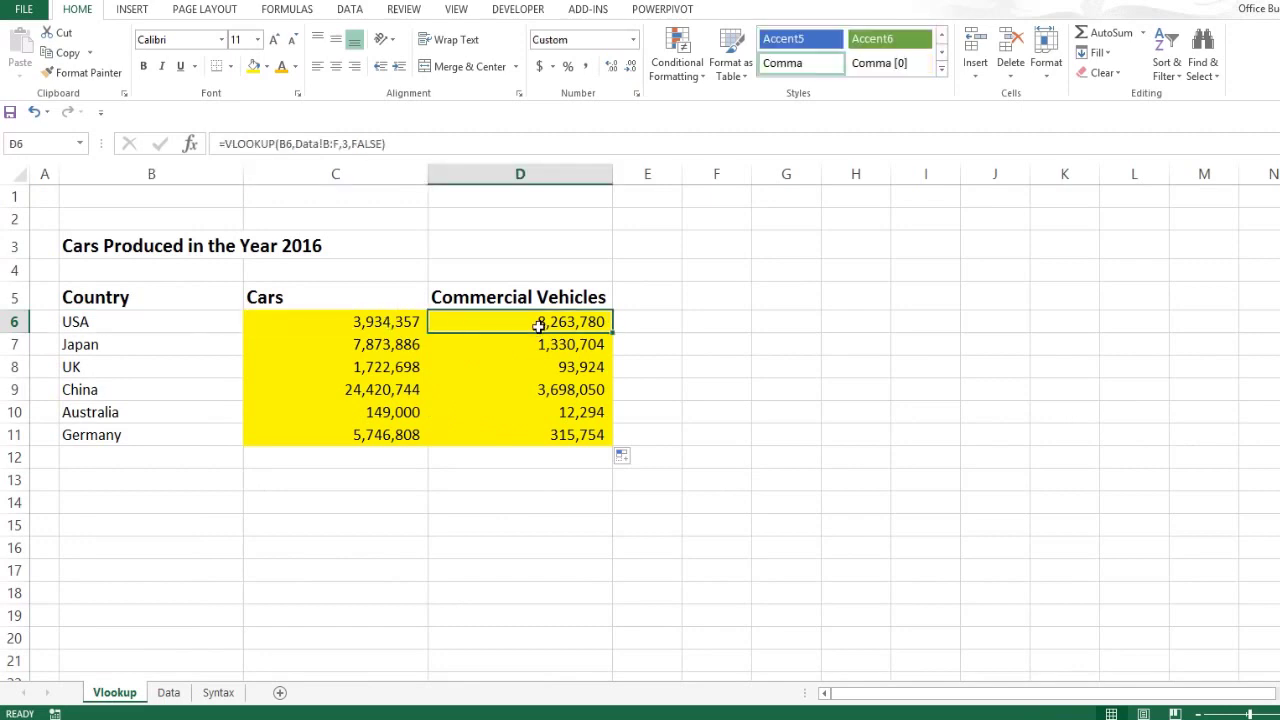
{"action": "left_click_drag", "start_coordinate": [352, 144], "coordinate": [386, 144]}
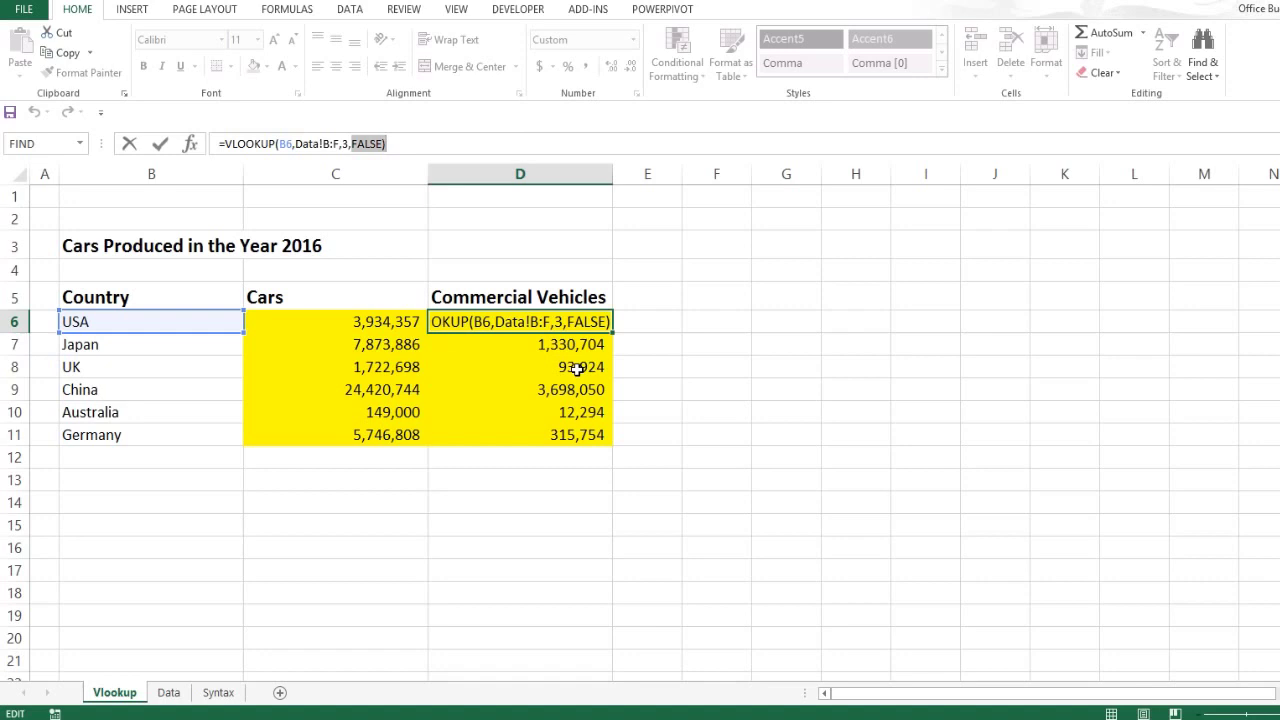
{"action": "key", "text": "Return"}
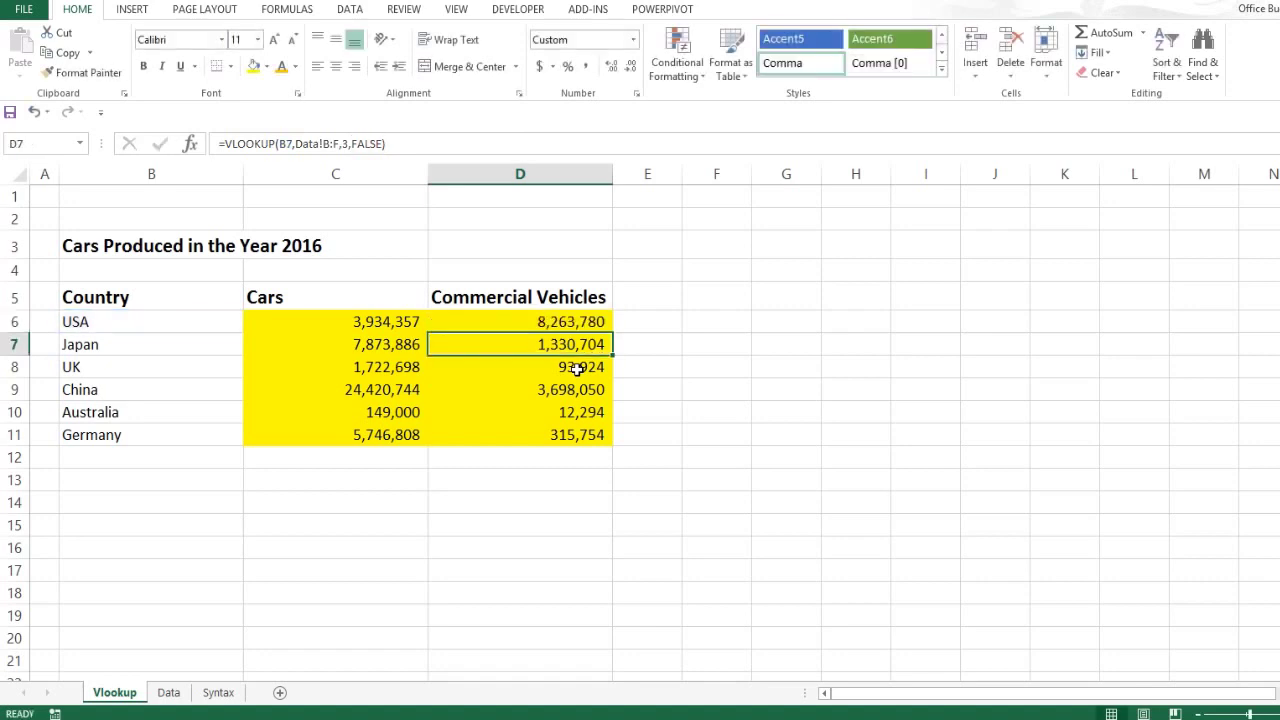